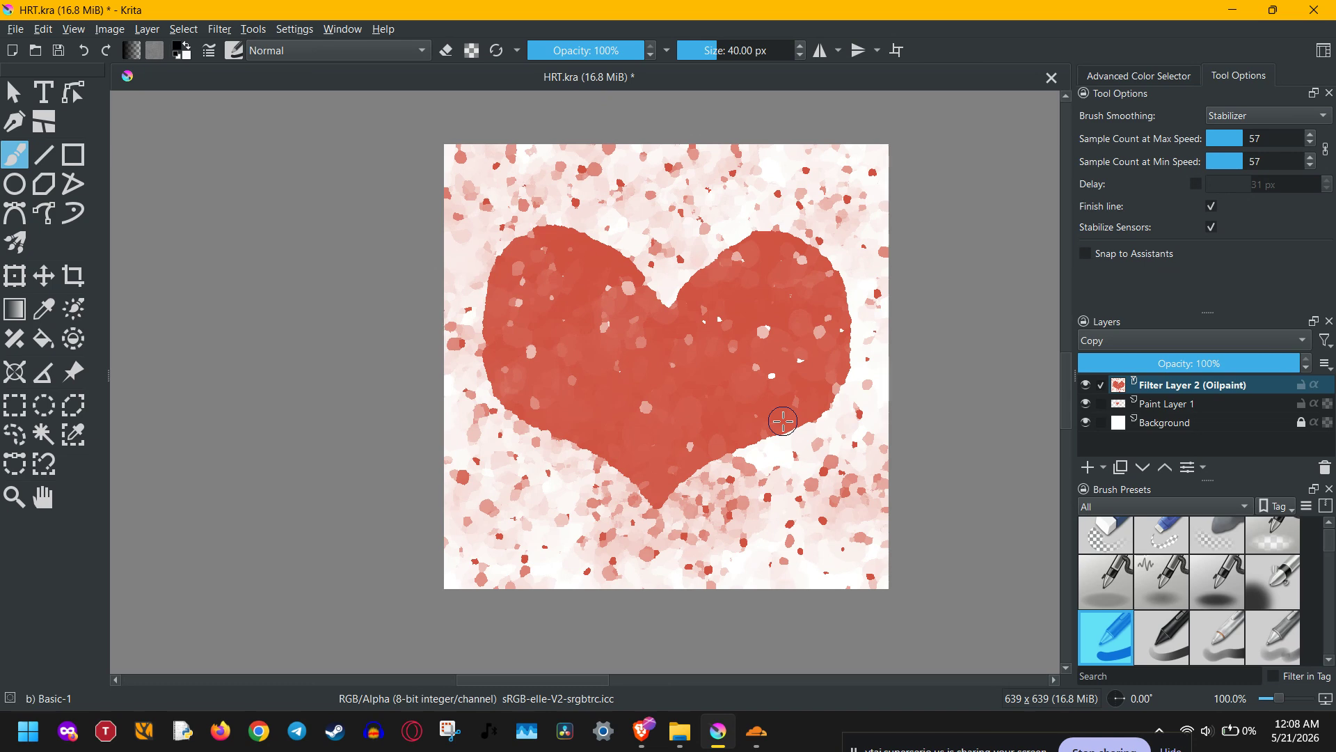
Bring up the advanced color selector and pick black as the painting color.
{"action": "left_click", "coordinate": [1114, 76]}
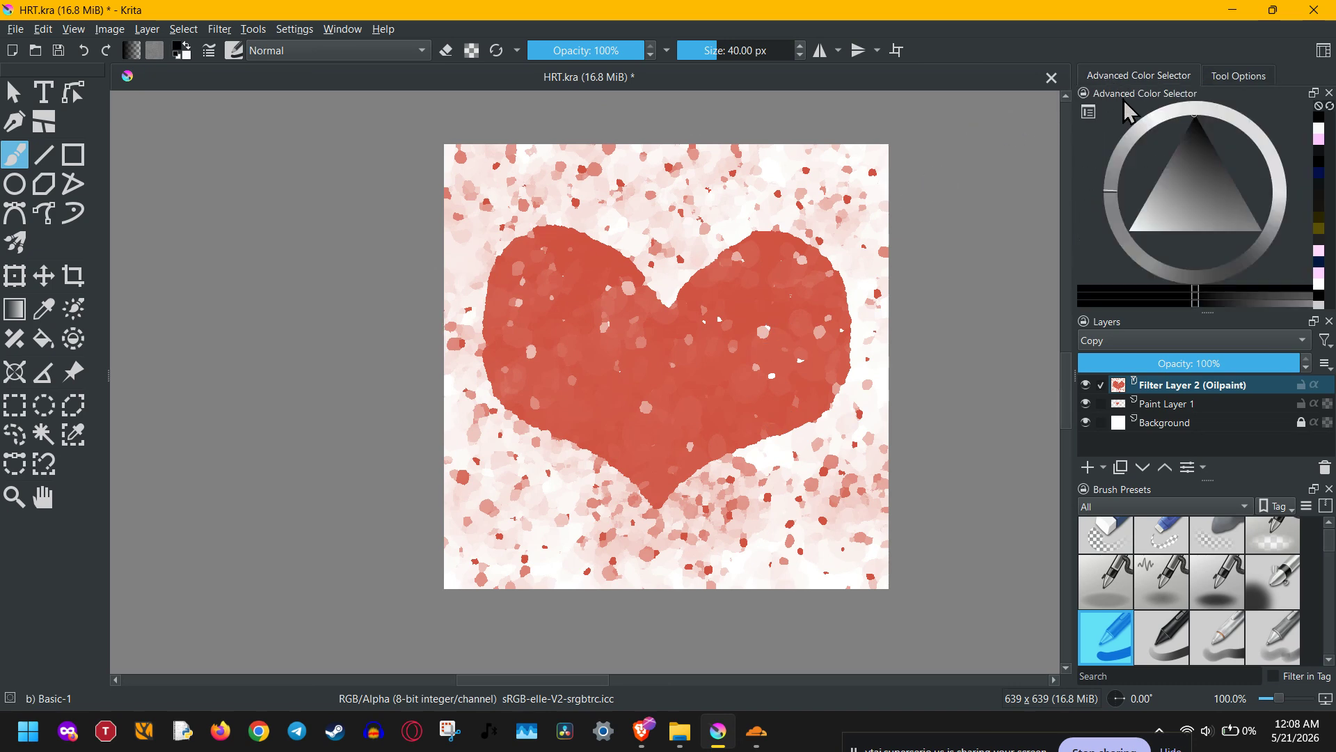
{"action": "left_click_drag", "start_coordinate": [1192, 138], "coordinate": [1202, 101]}
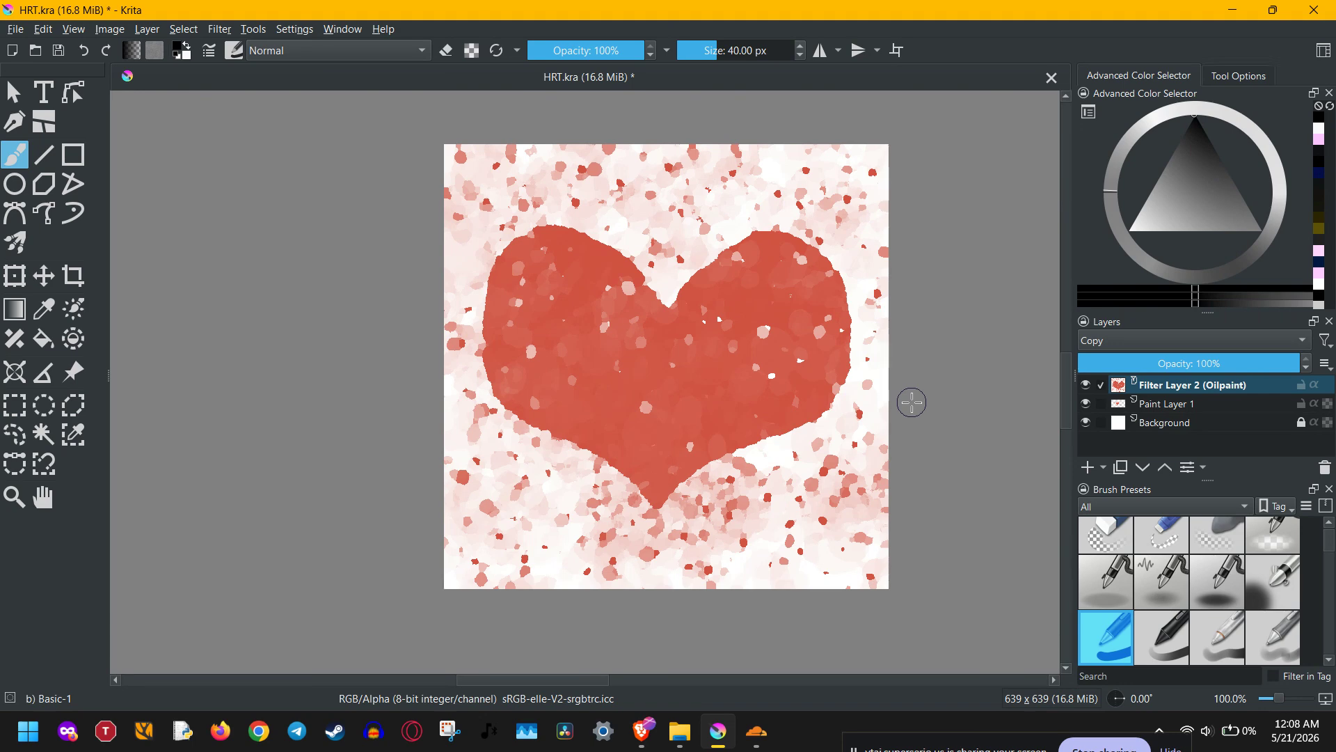
{"action": "left_click", "coordinate": [302, 31]}
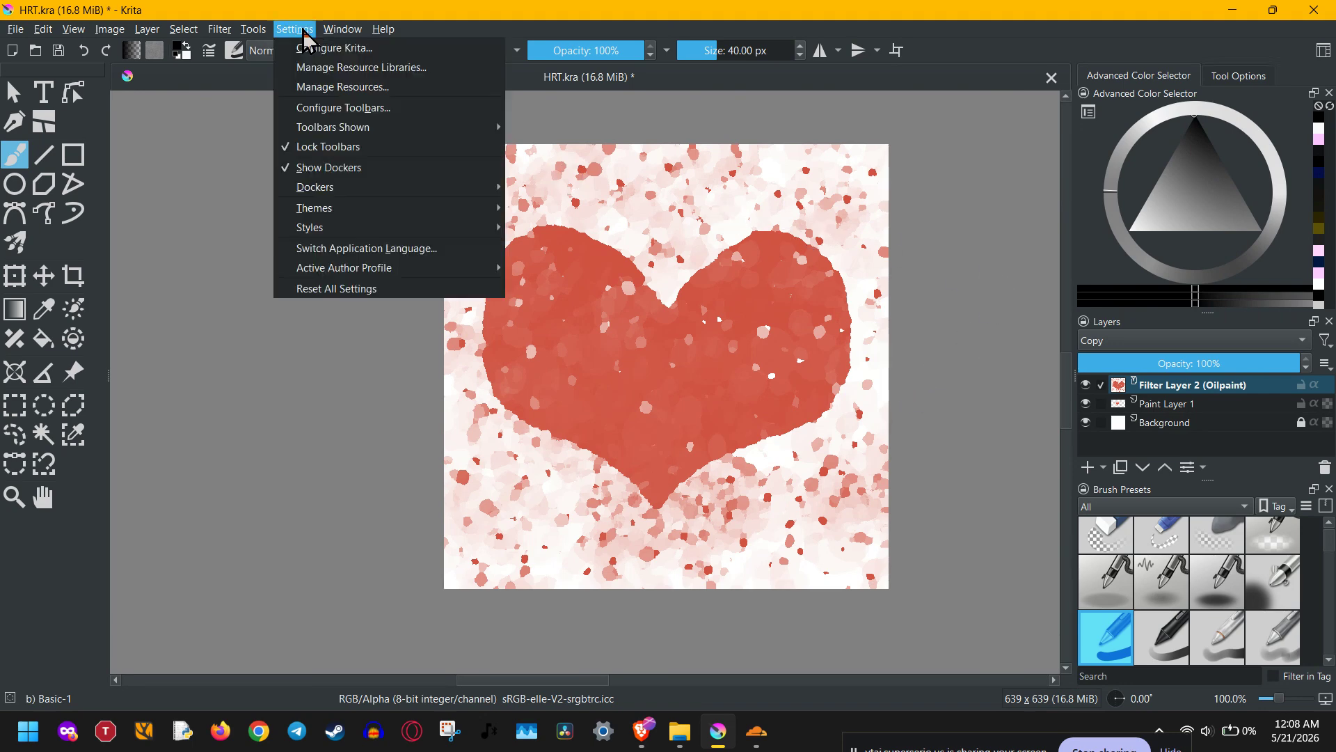
{"action": "mouse_move", "coordinate": [353, 189]}
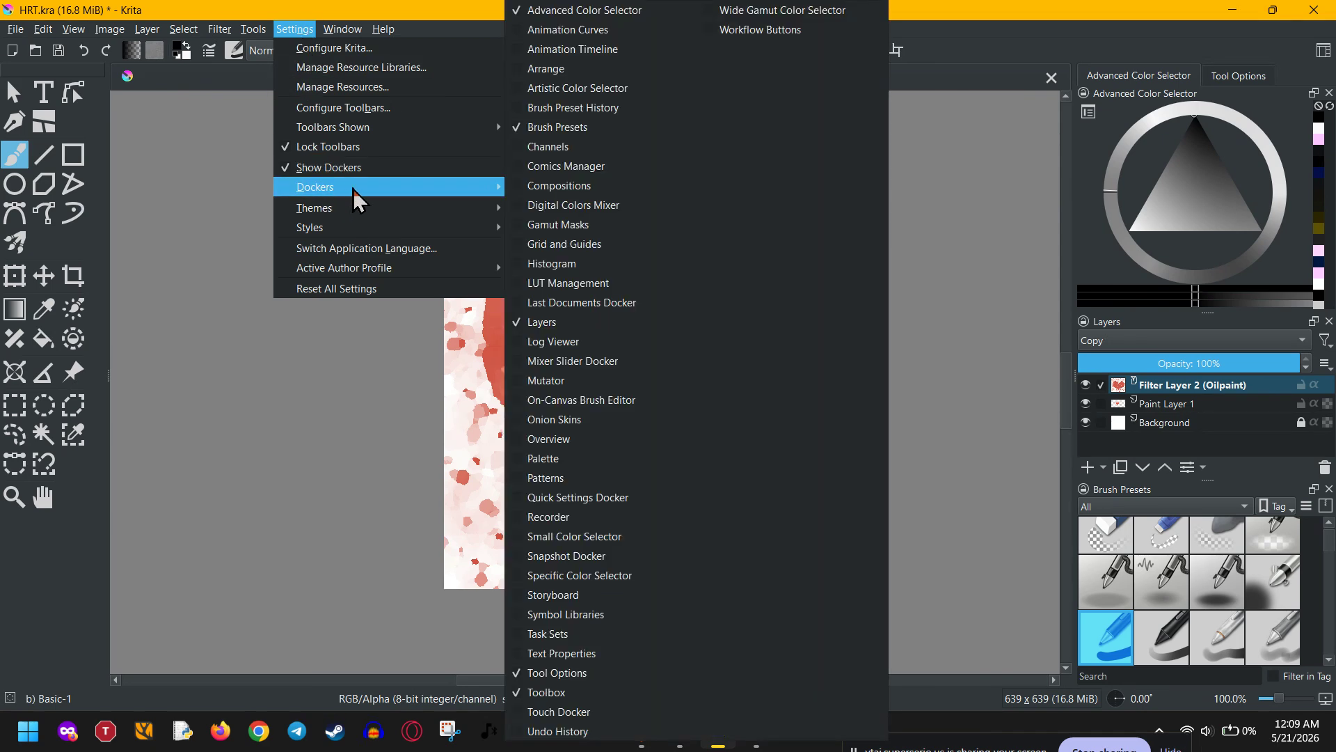
{"action": "left_click", "coordinate": [1104, 466]}
{"action": "left_click", "coordinate": [1104, 468]}
{"action": "left_click", "coordinate": [1108, 473]}
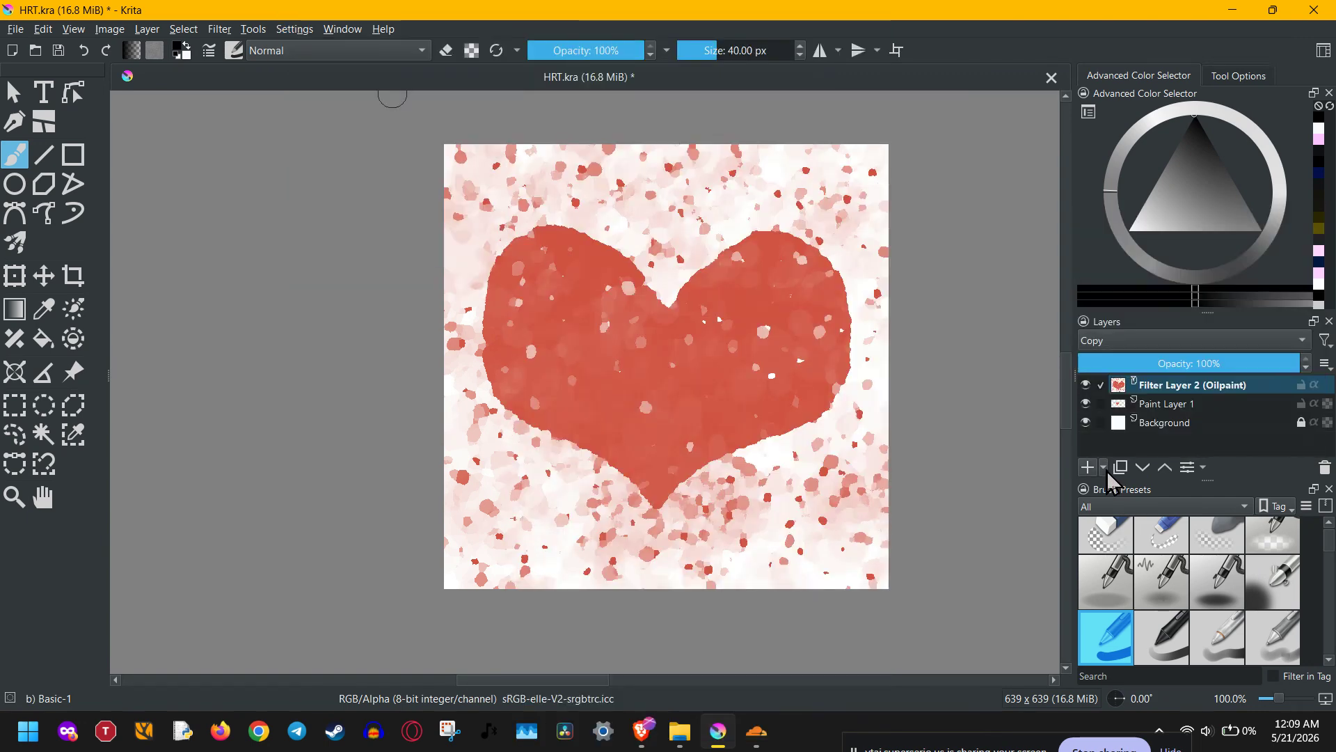
{"action": "left_click", "coordinate": [1175, 403]}
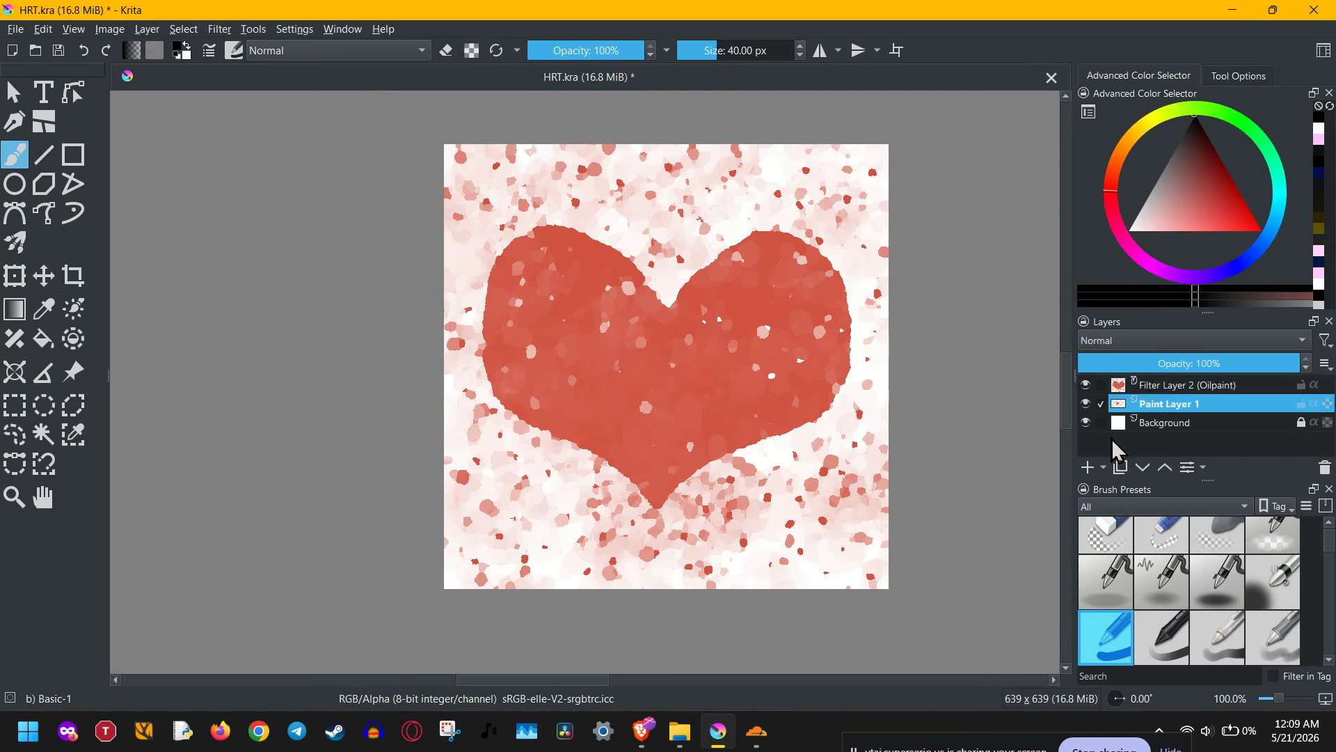
{"action": "left_click", "coordinate": [1105, 466]}
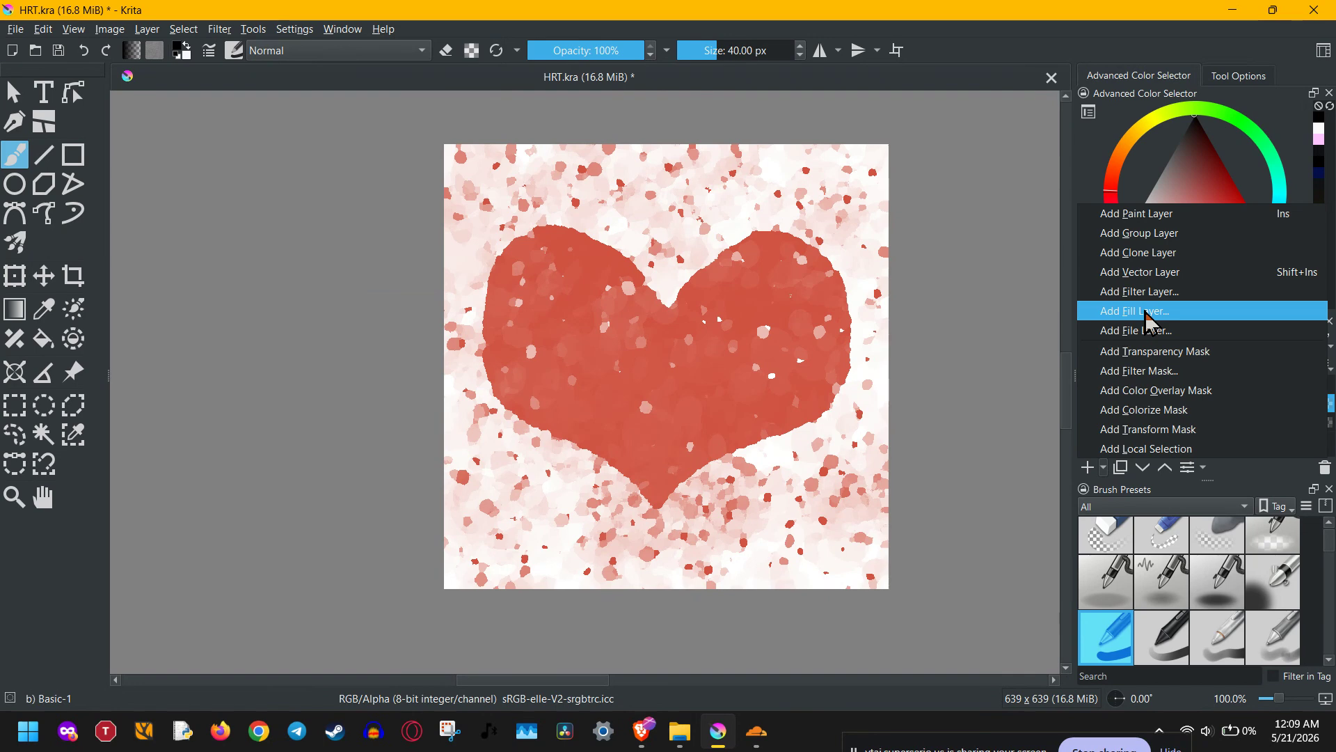
{"action": "left_click", "coordinate": [1232, 469]}
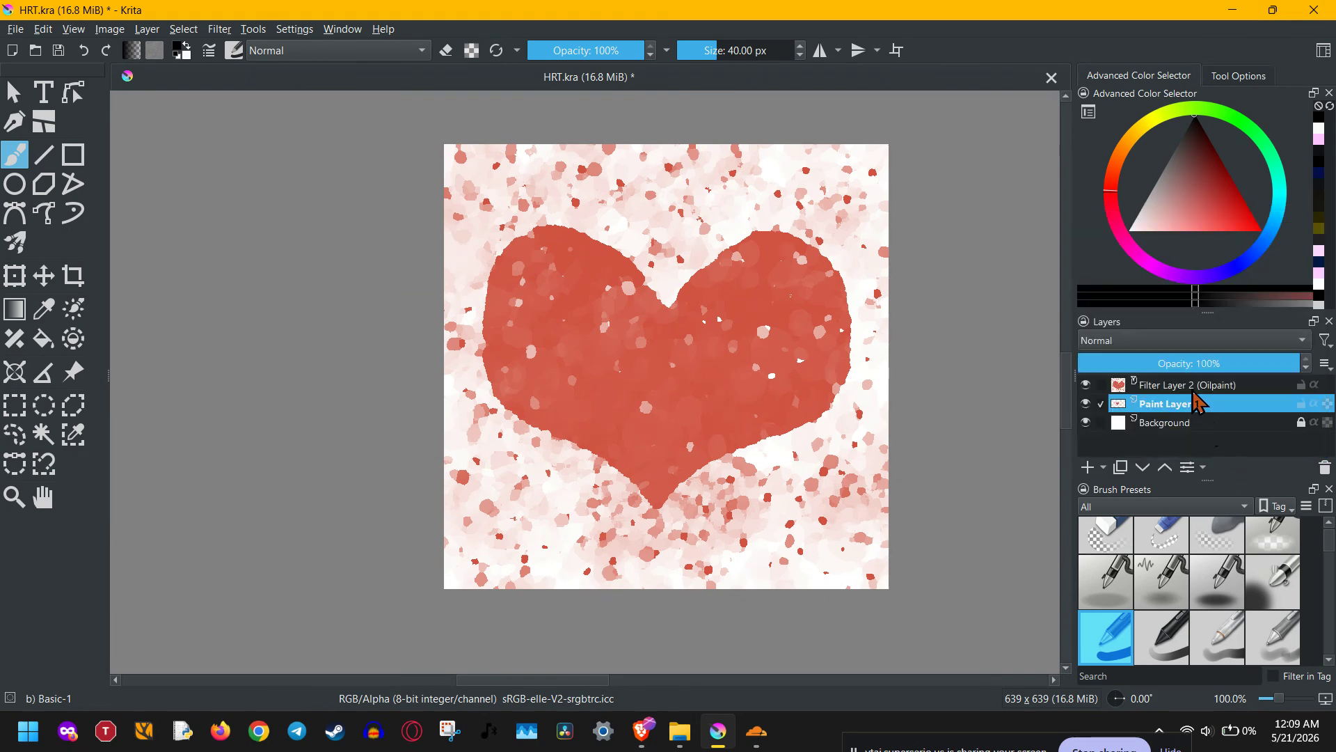
Add a fill layer above the Oilpaint filter layer, using a gradient fill with the Radial shape.
{"action": "left_click", "coordinate": [1193, 389]}
{"action": "left_click", "coordinate": [1103, 467]}
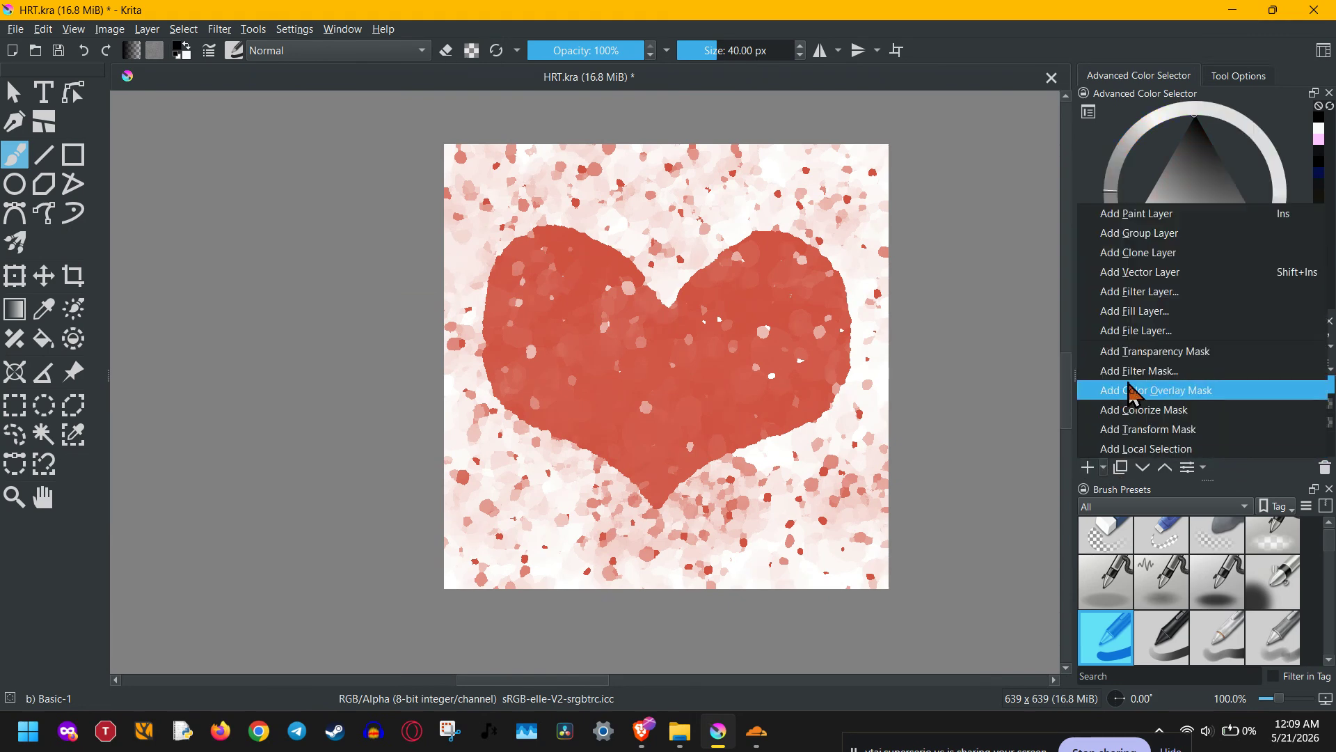
{"action": "left_click", "coordinate": [1168, 313]}
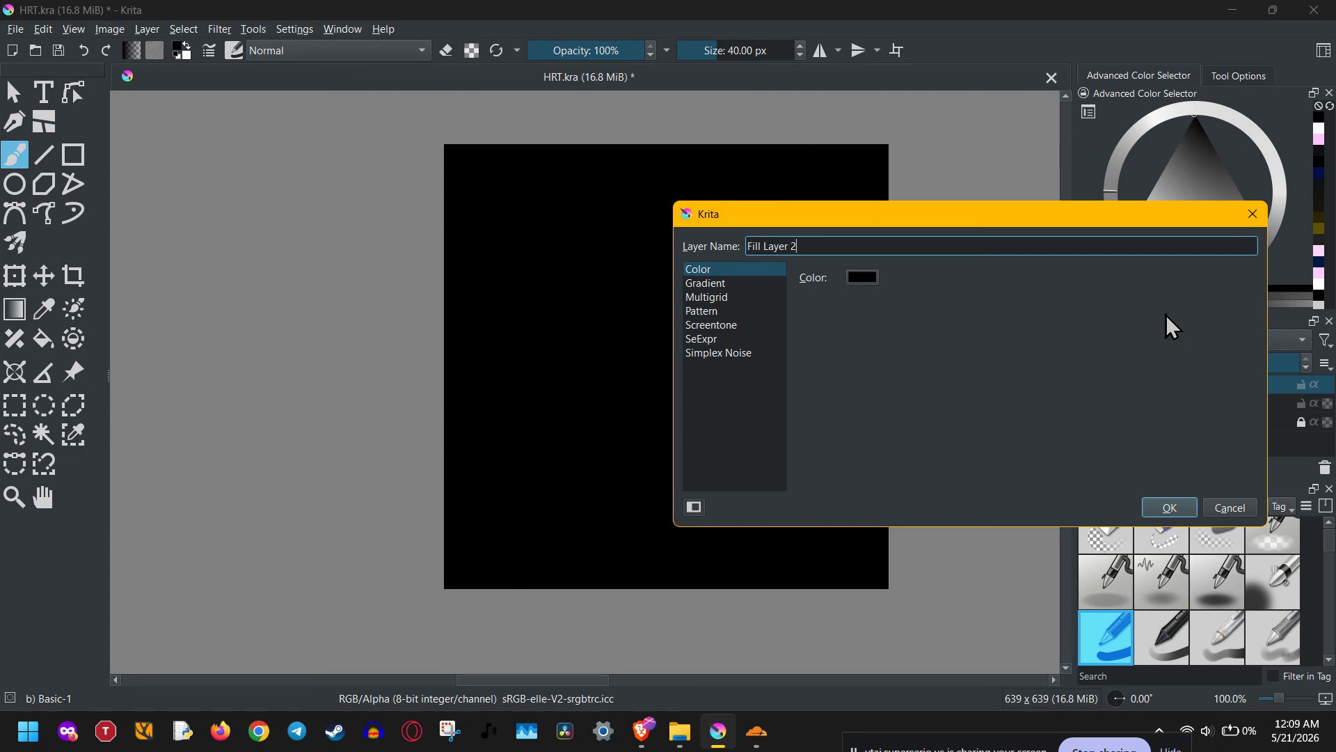
{"action": "left_click", "coordinate": [719, 284]}
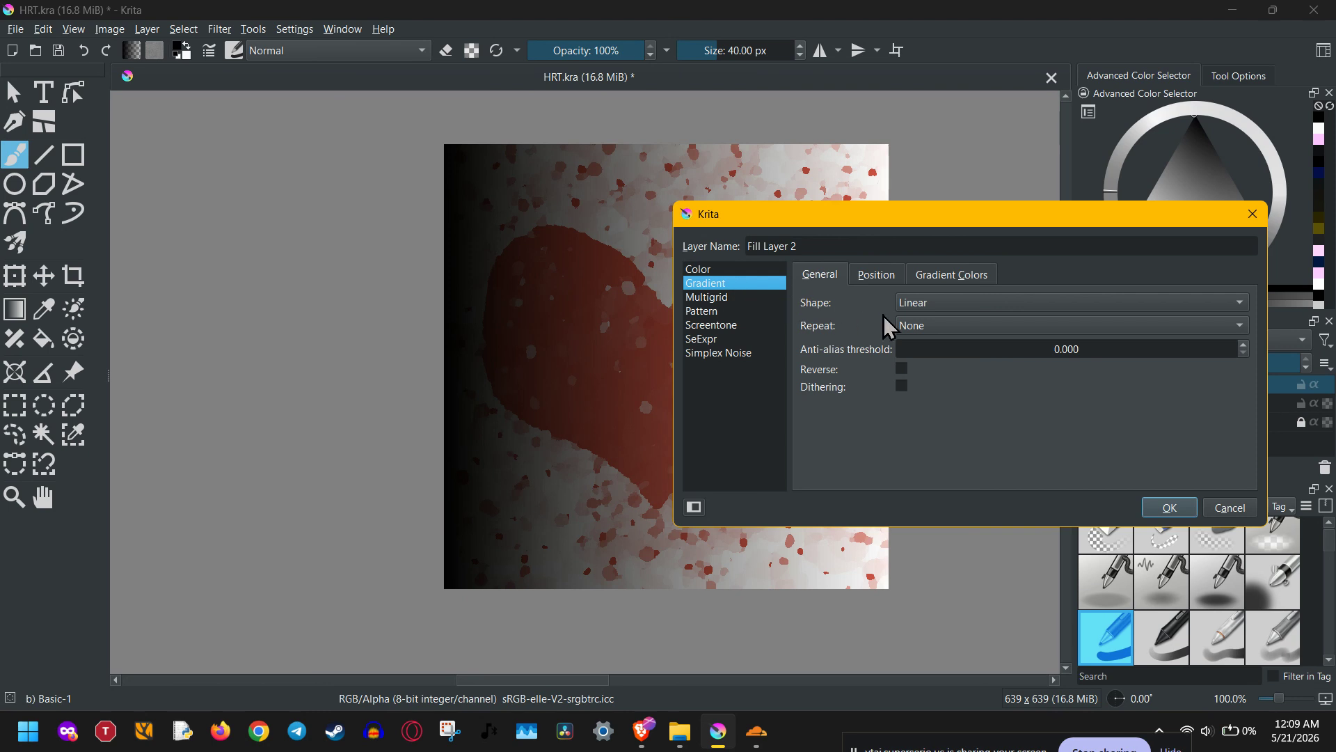
{"action": "left_click", "coordinate": [977, 309]}
{"action": "left_click", "coordinate": [944, 346]}
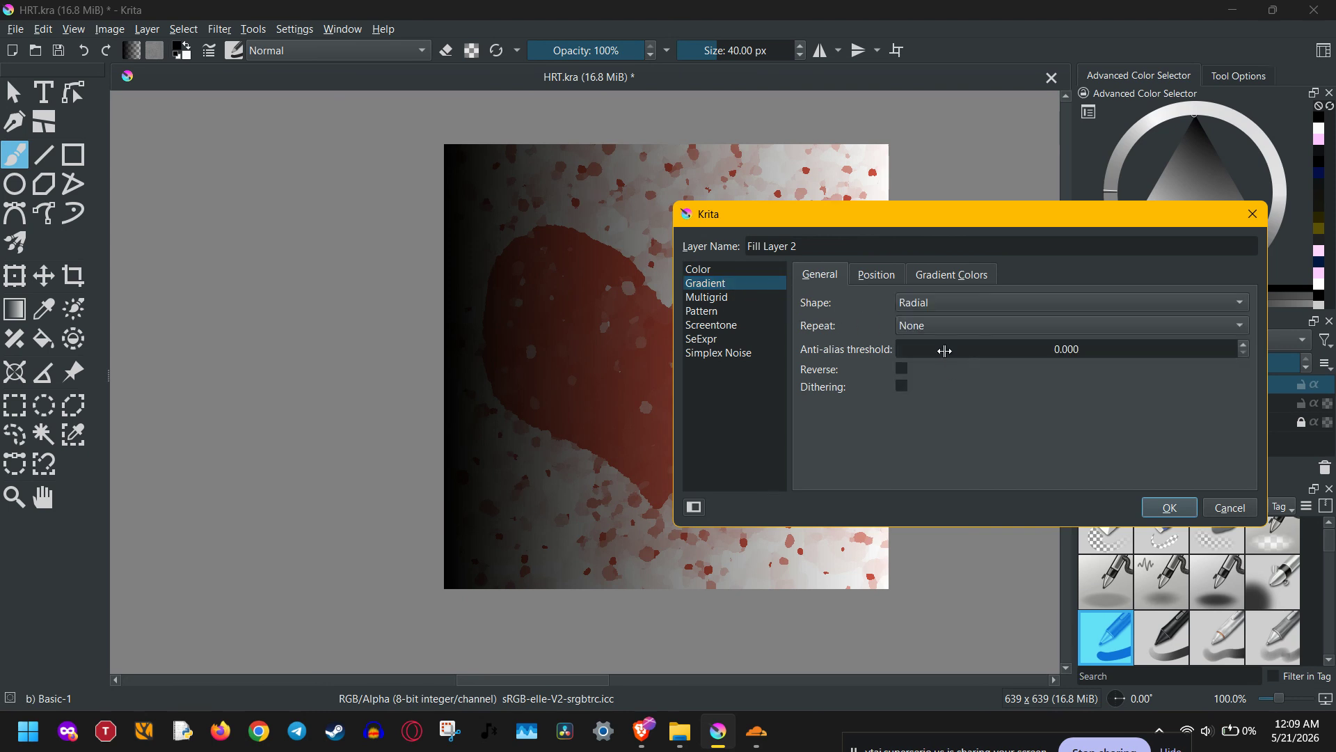
Set the gradient's start X to 50 percent of the width and its end X and Y to 150 percent.
{"action": "left_click_drag", "start_coordinate": [972, 224], "coordinate": [1089, 365]}
{"action": "left_click", "coordinate": [991, 425]}
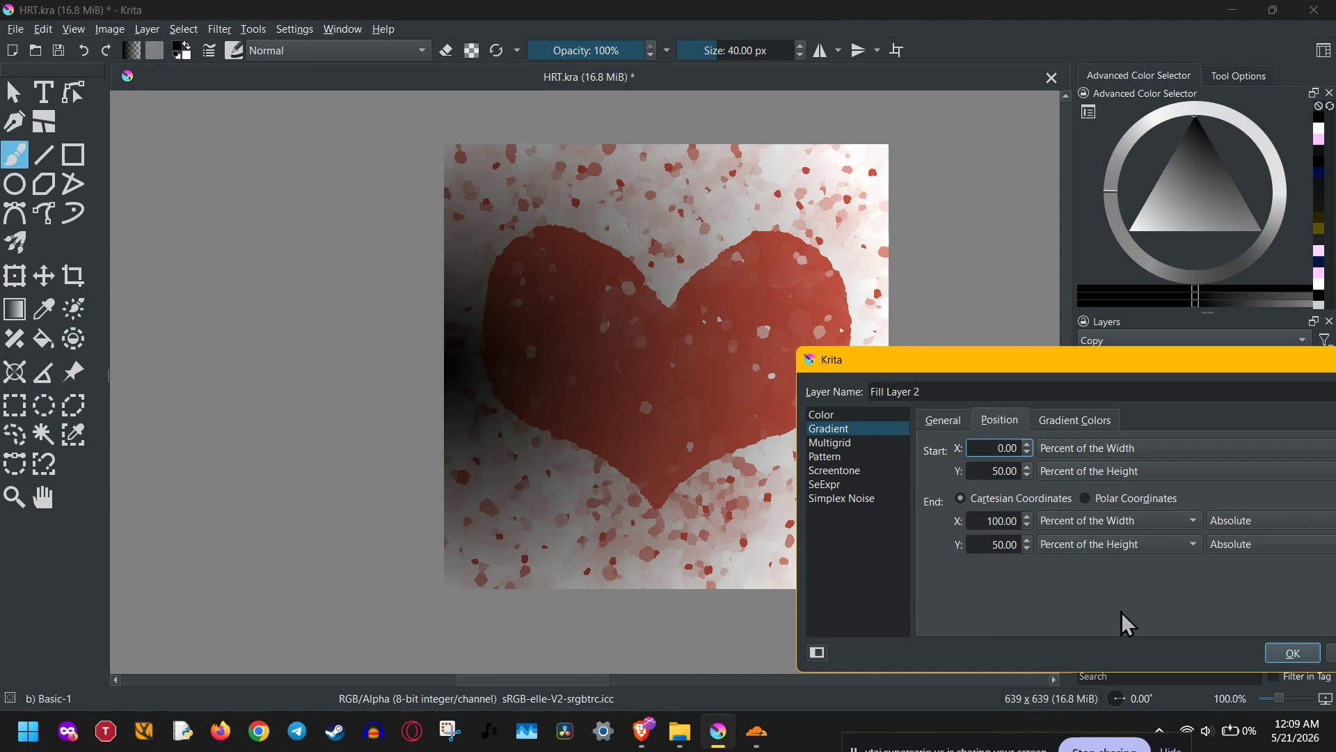
{"action": "type", "text": "5"}
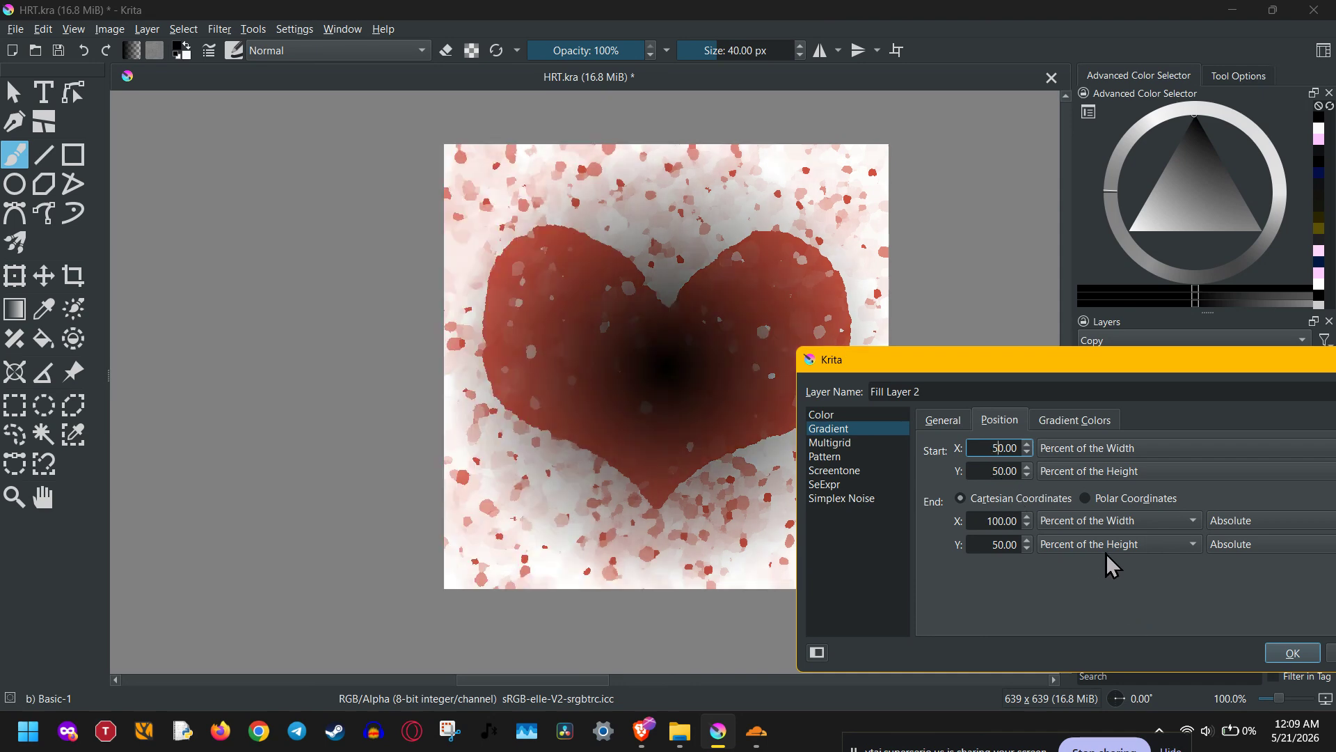
{"action": "left_click", "coordinate": [991, 545]}
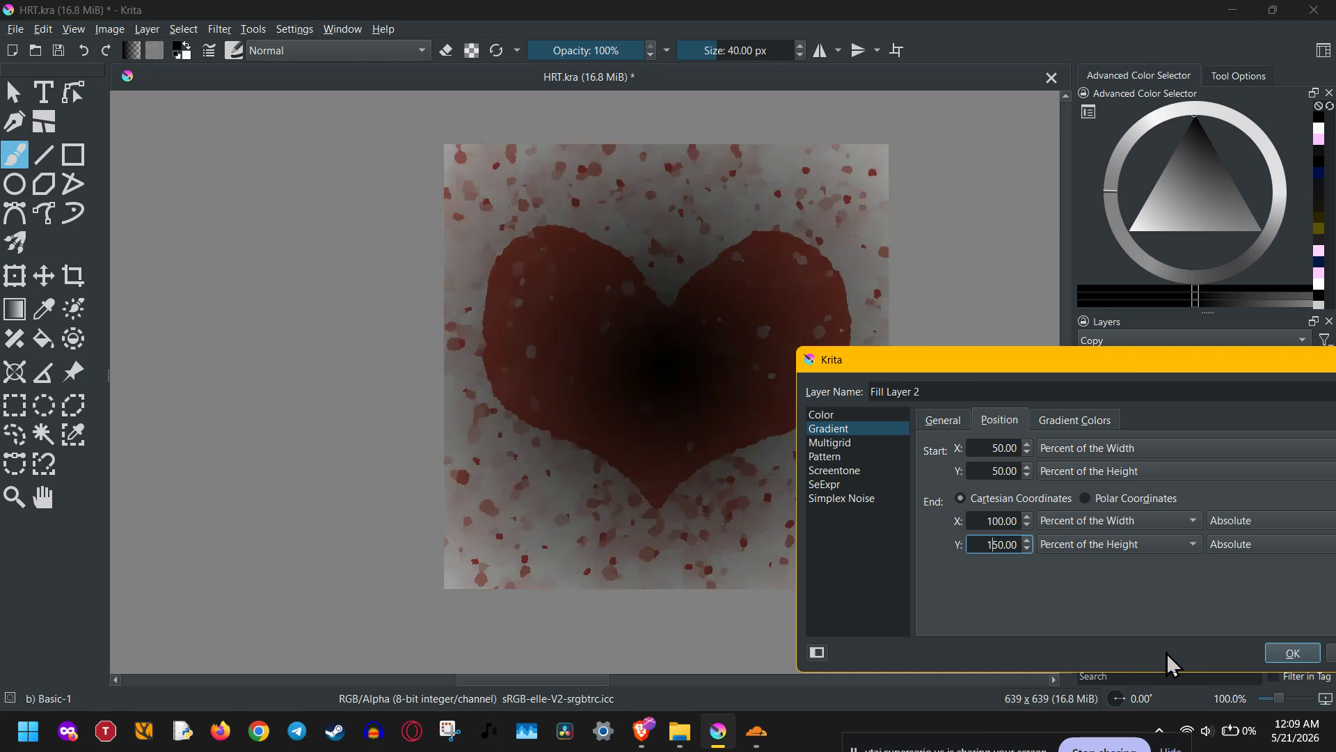
{"action": "key", "text": "Up"}
{"action": "left_click", "coordinate": [1000, 520]}
{"action": "key", "text": "BackSpace"}
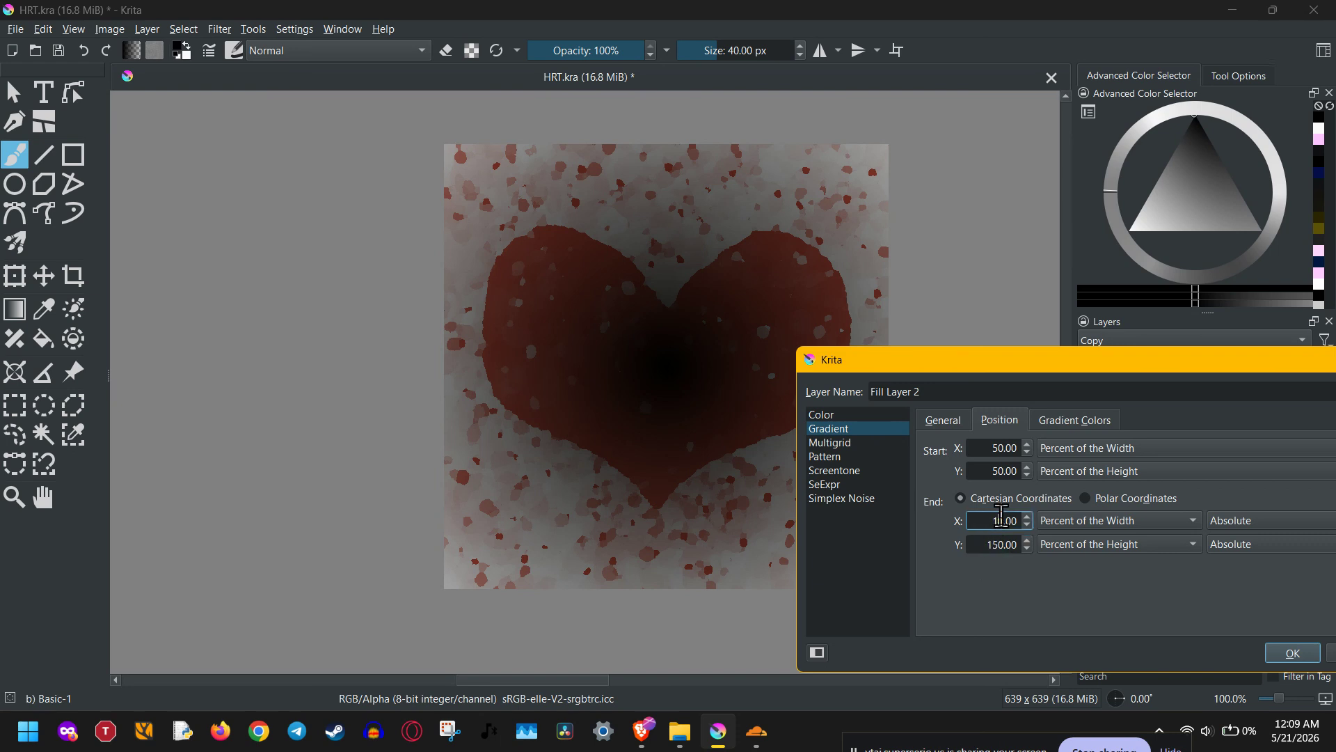
{"action": "type", "text": "5"}
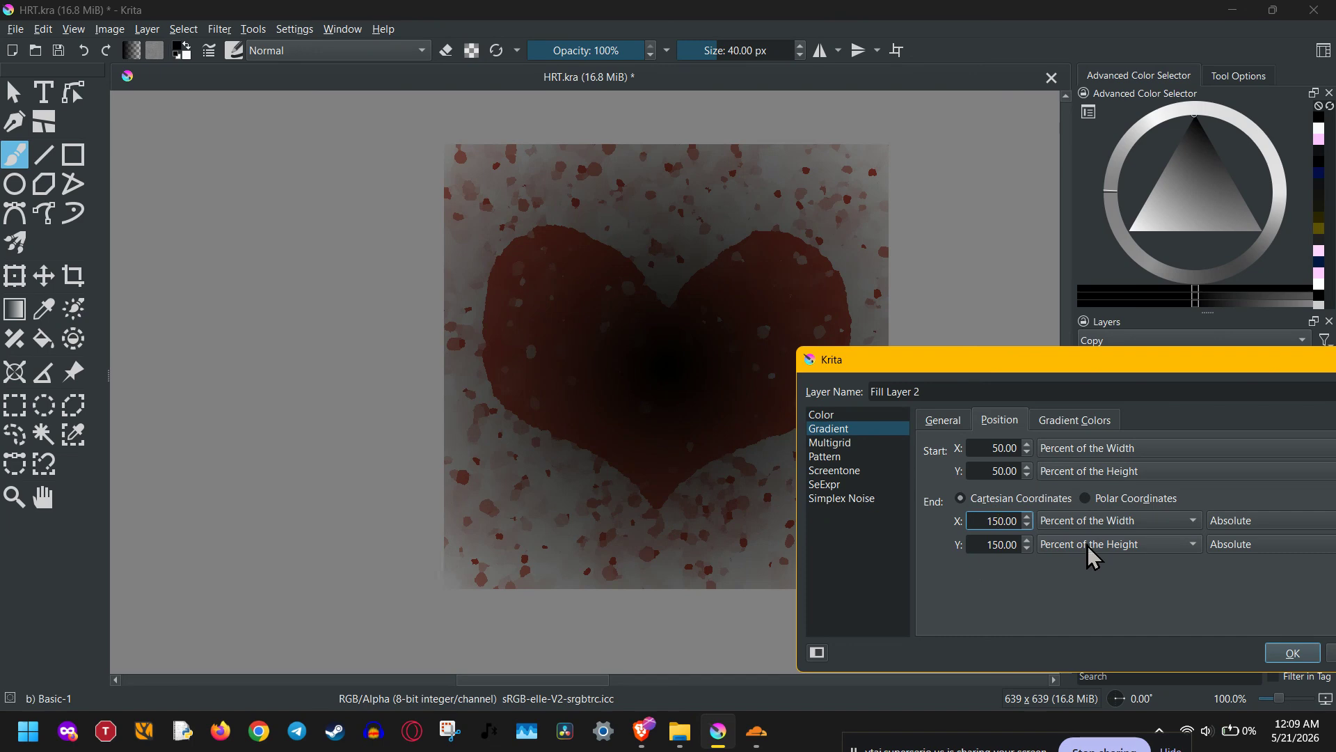
{"action": "left_click", "coordinate": [994, 544]}
{"action": "left_click", "coordinate": [1129, 546]}
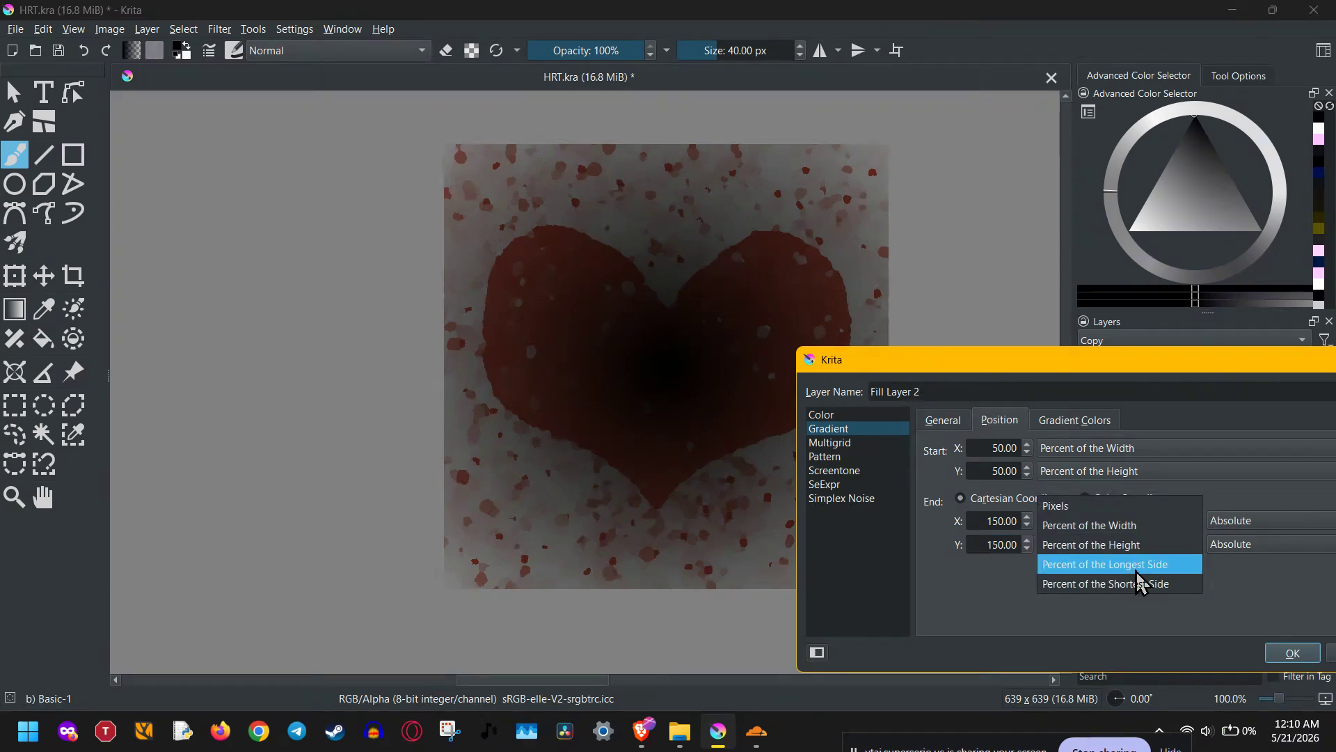
{"action": "left_click", "coordinate": [1264, 592]}
{"action": "left_click", "coordinate": [1147, 521]}
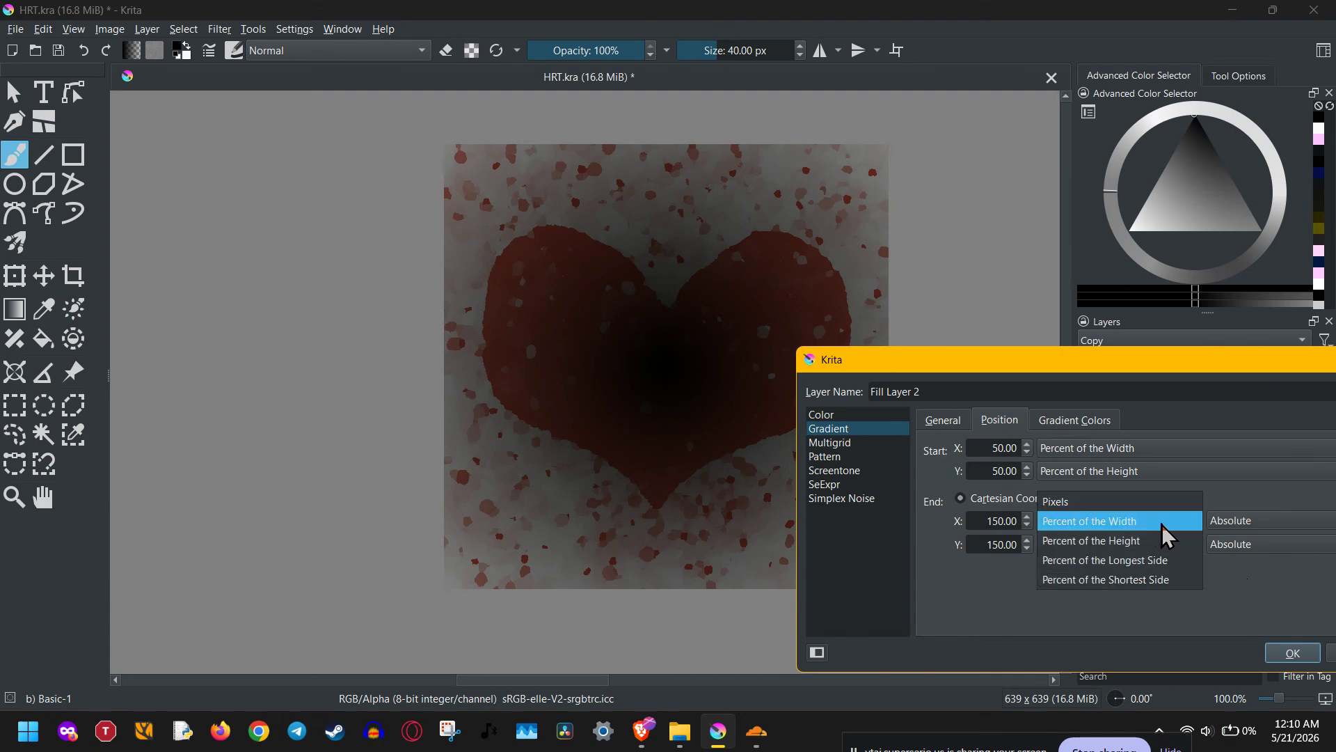
{"action": "left_click", "coordinate": [1261, 576]}
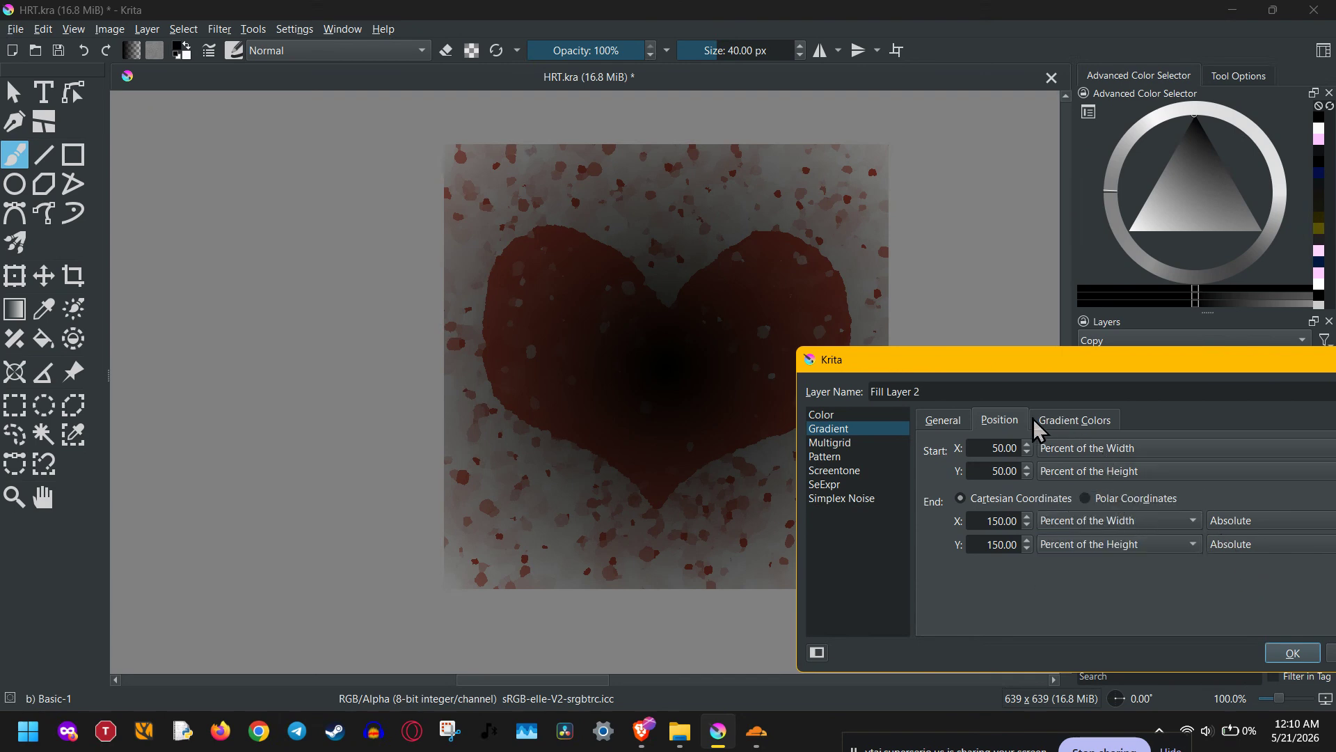
Choose the "1. Foreground to Transparent" preset for the fill layer's gradient colors.
{"action": "left_click", "coordinate": [1073, 419]}
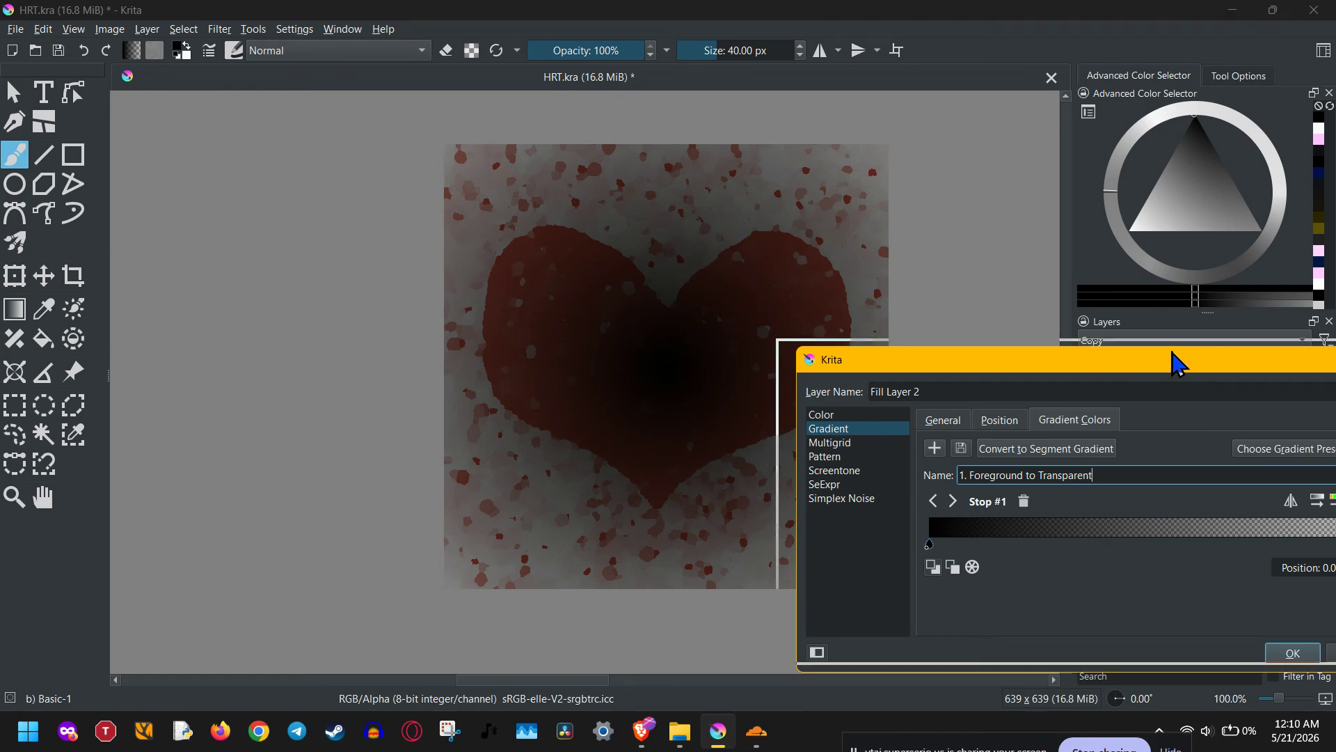
{"action": "left_click_drag", "start_coordinate": [1178, 358], "coordinate": [907, 263]}
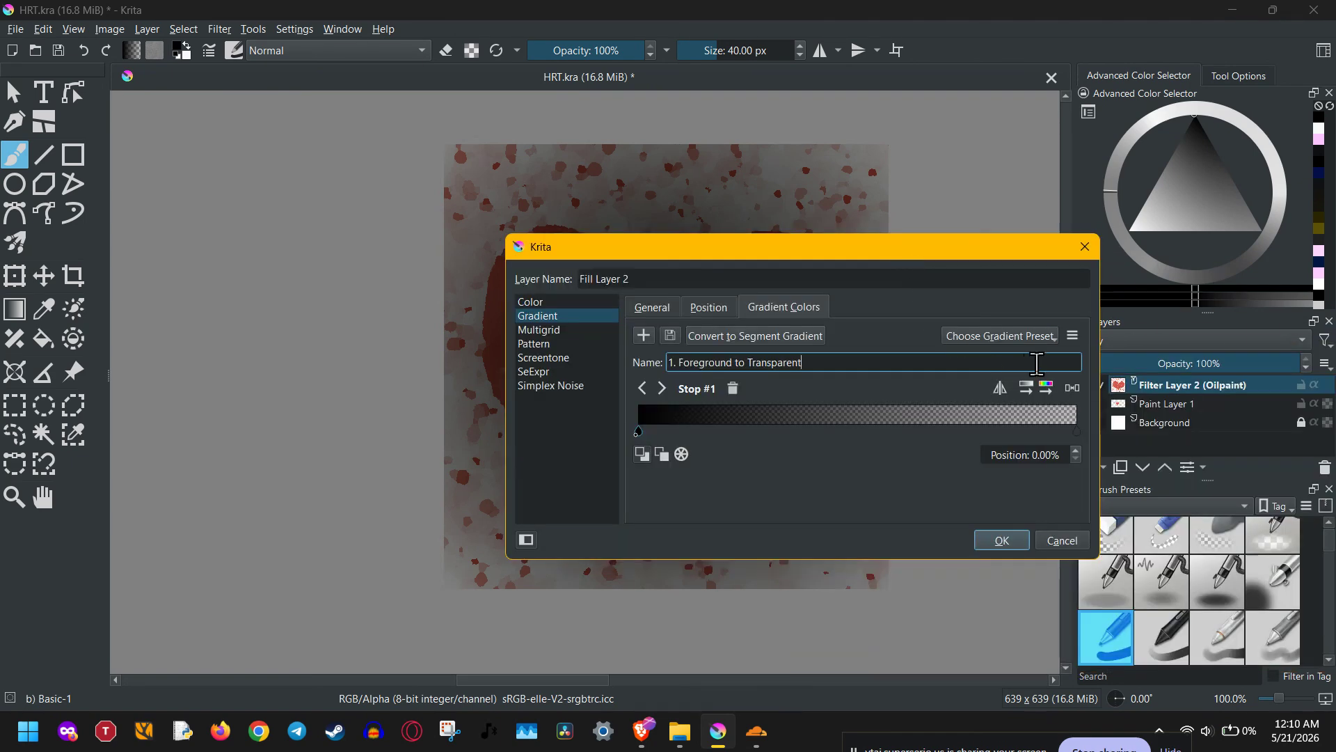
{"action": "left_click", "coordinate": [1054, 338]}
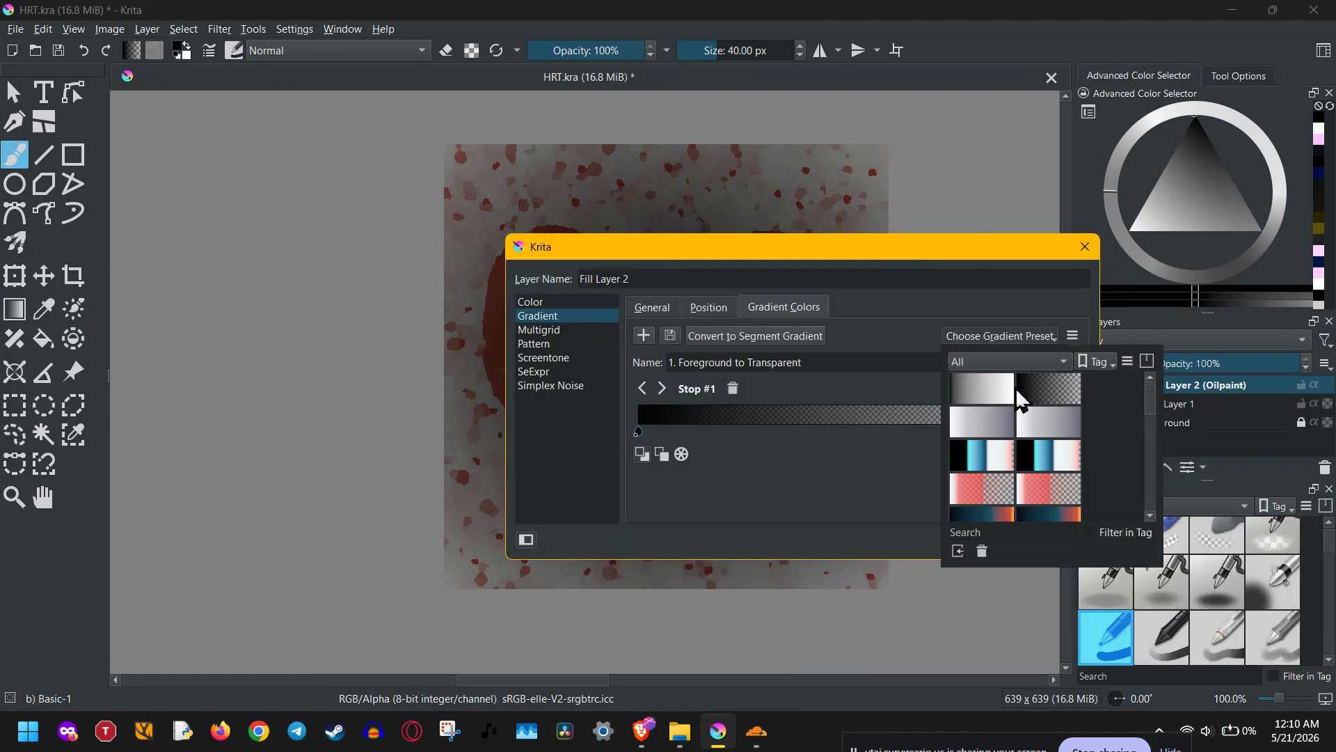
{"action": "left_click", "coordinate": [1052, 410]}
{"action": "left_click", "coordinate": [842, 441]}
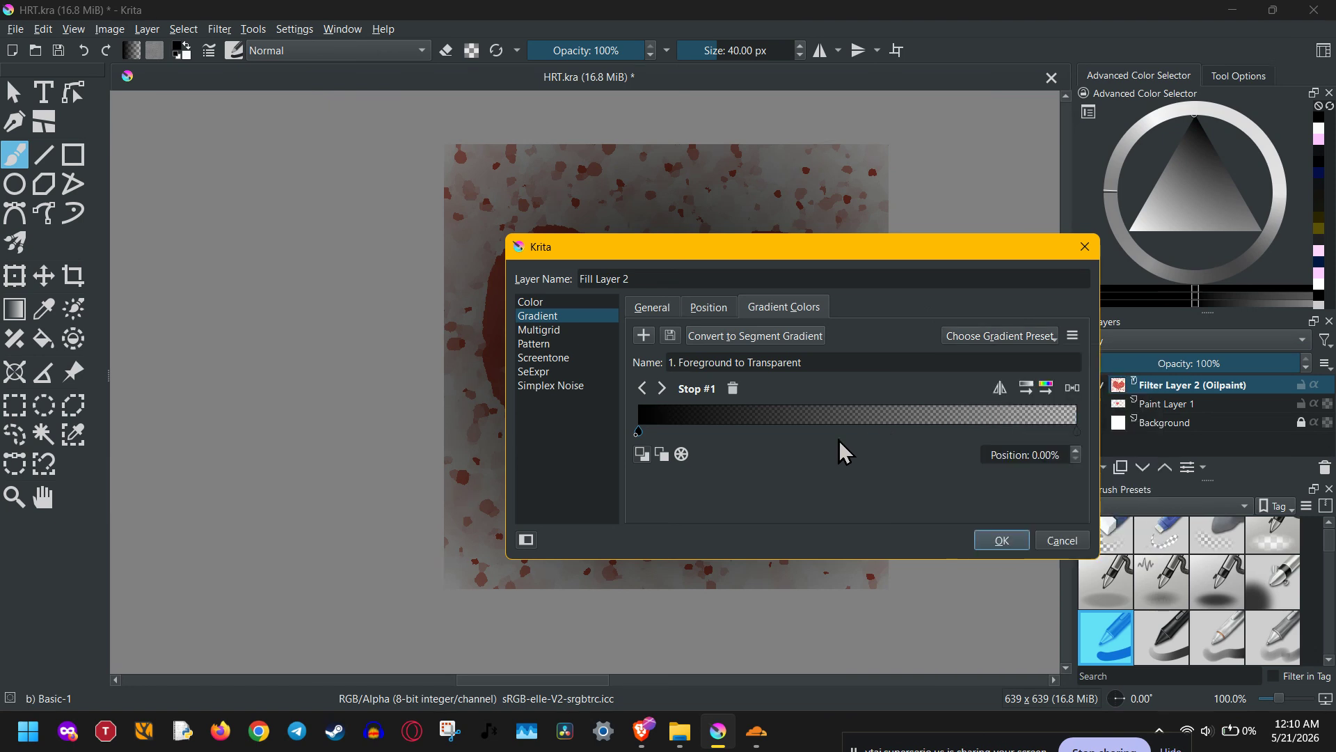
{"action": "left_click_drag", "start_coordinate": [823, 357], "coordinate": [641, 347]}
{"action": "left_click", "coordinate": [781, 426]}
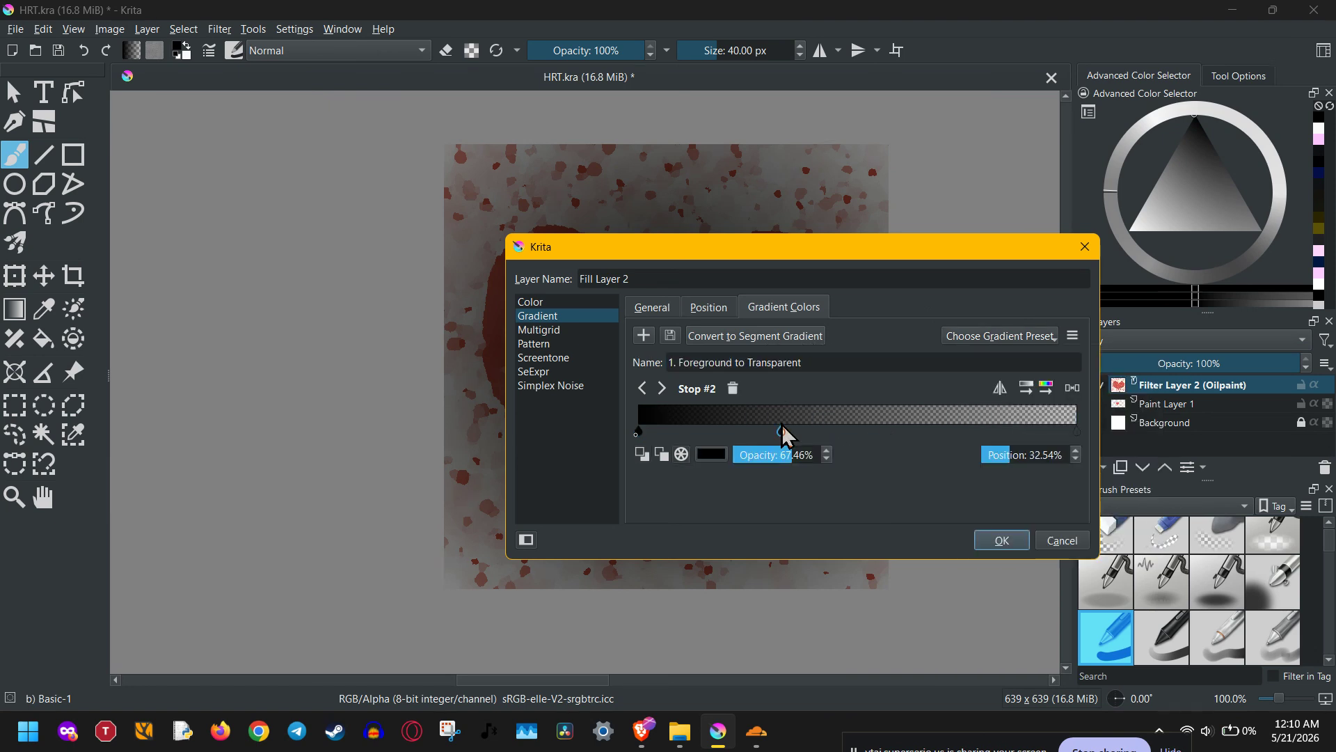
{"action": "left_click", "coordinate": [734, 391]}
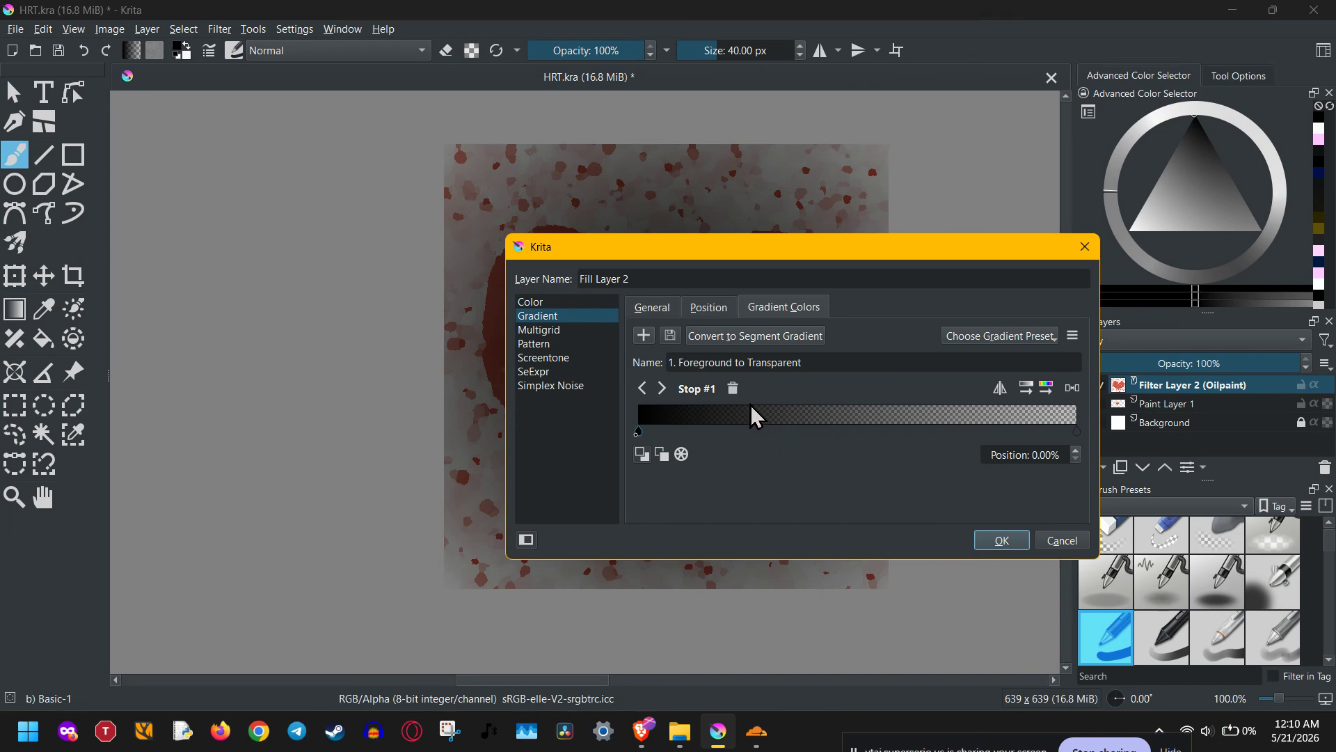
{"action": "left_click", "coordinate": [1043, 338]}
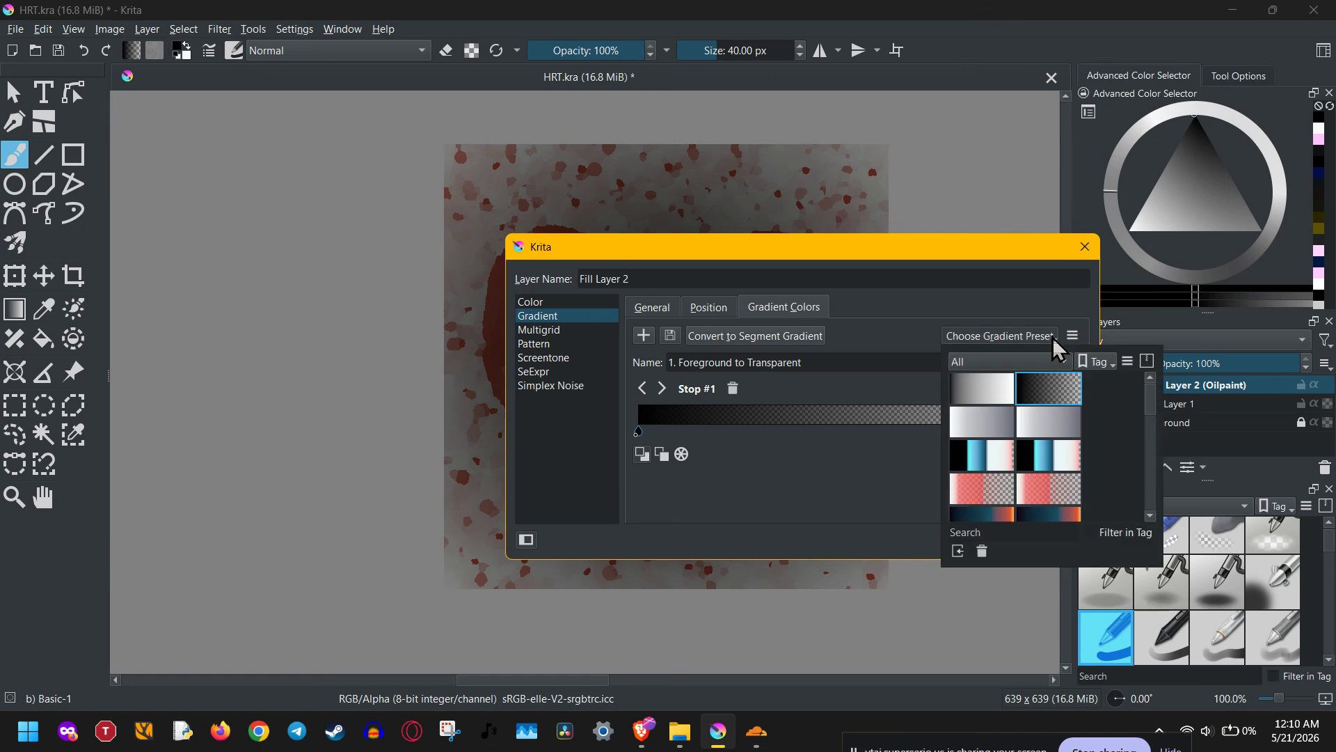
{"action": "left_click", "coordinate": [992, 393]}
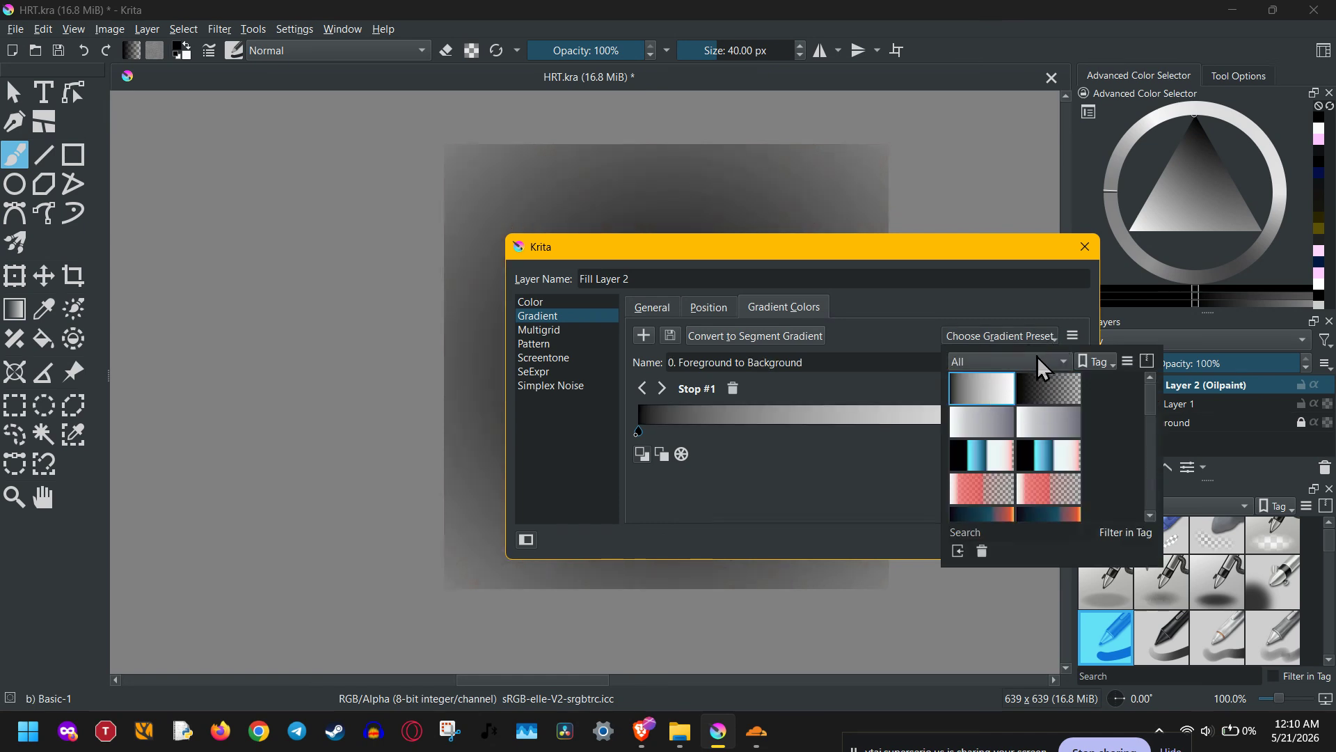
{"action": "left_click", "coordinate": [1051, 380]}
{"action": "left_click", "coordinate": [828, 504]}
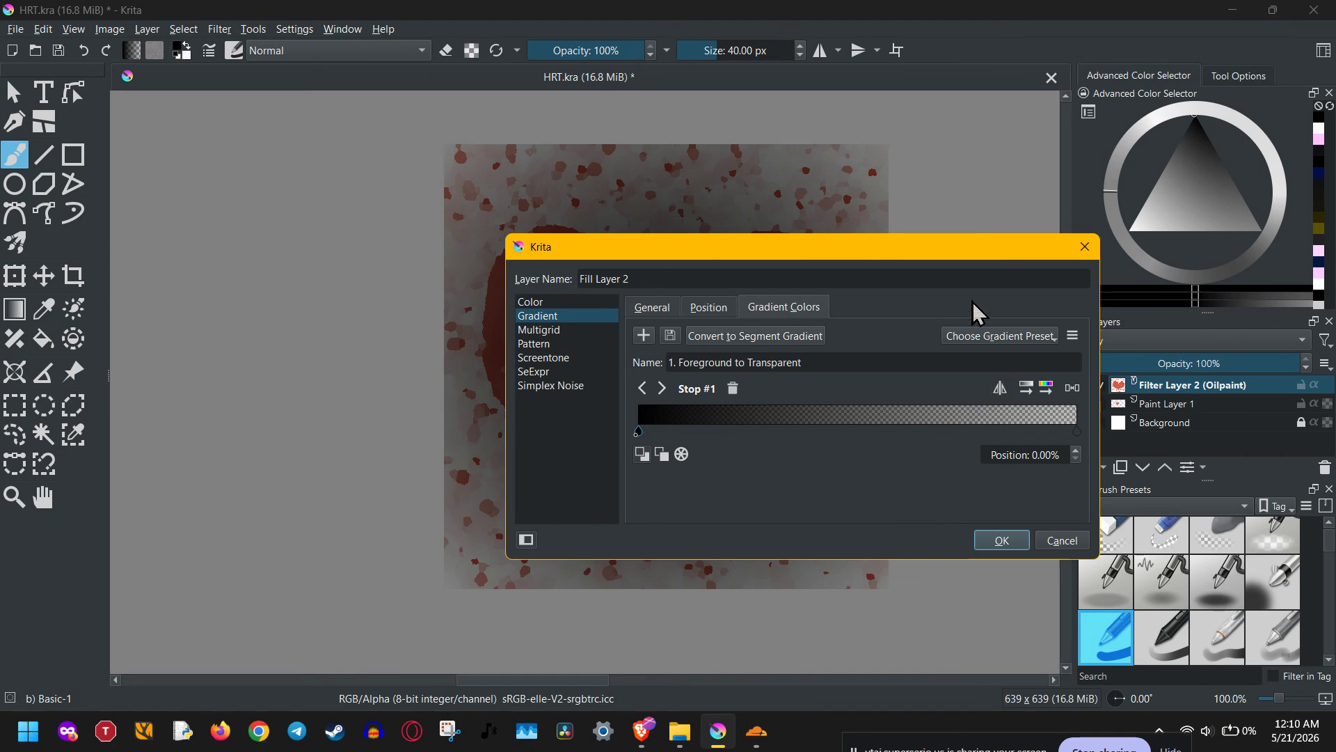
Flip the gradient so its center is transparent, and make the black end stop a custom color.
{"action": "left_click_drag", "start_coordinate": [947, 264], "coordinate": [1129, 333]}
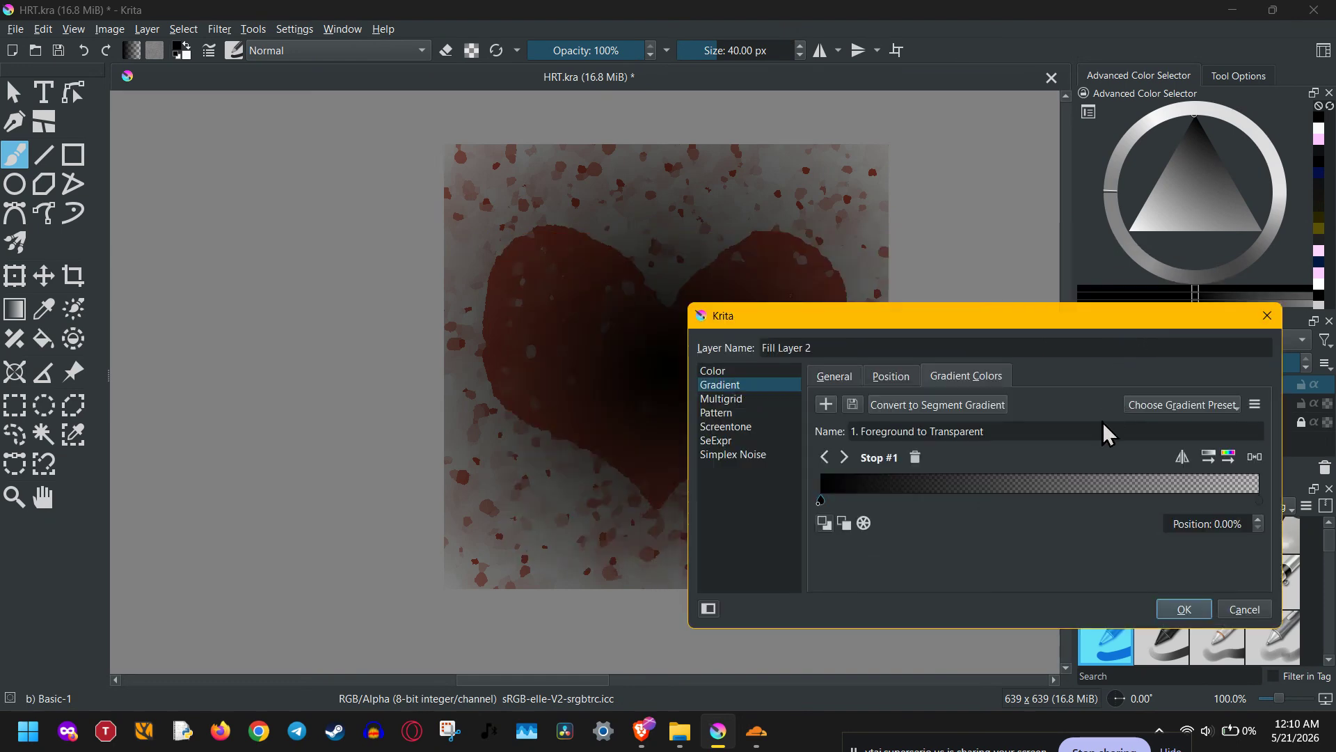
{"action": "left_click", "coordinate": [1182, 457]}
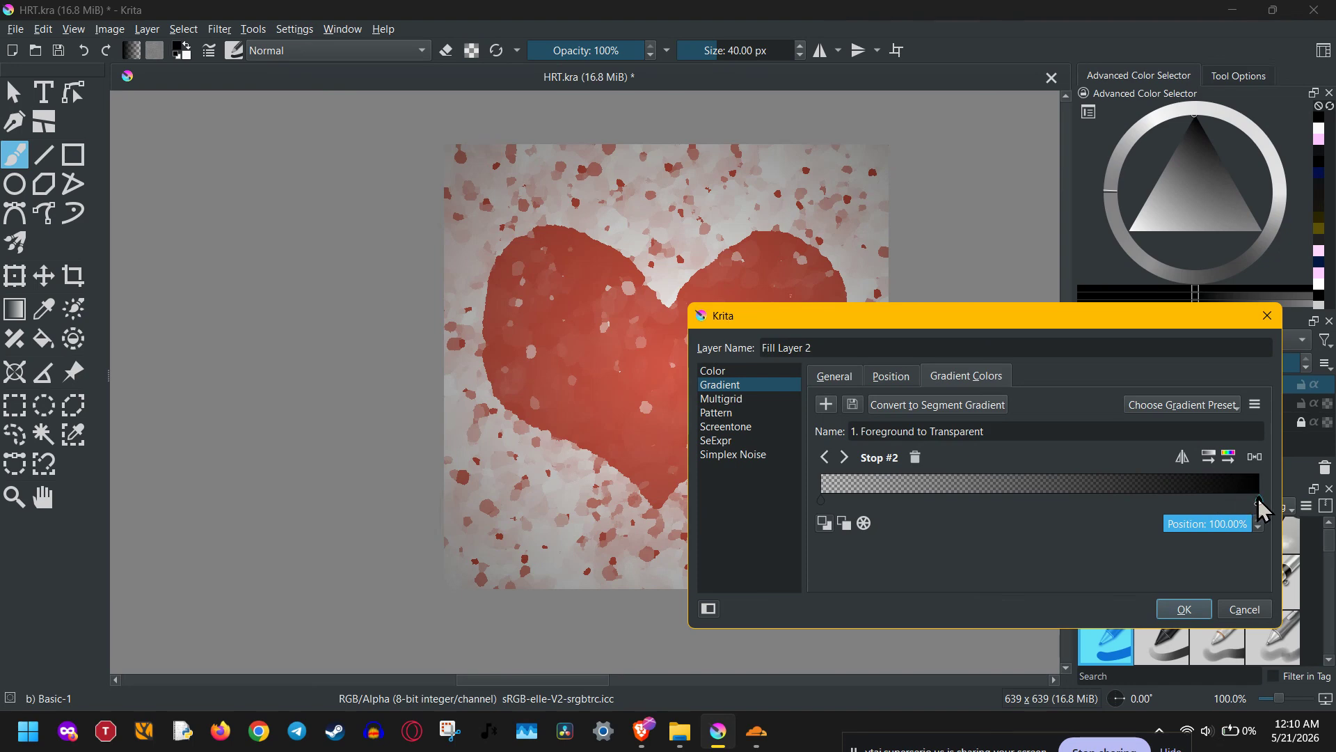
{"action": "left_click", "coordinate": [867, 524]}
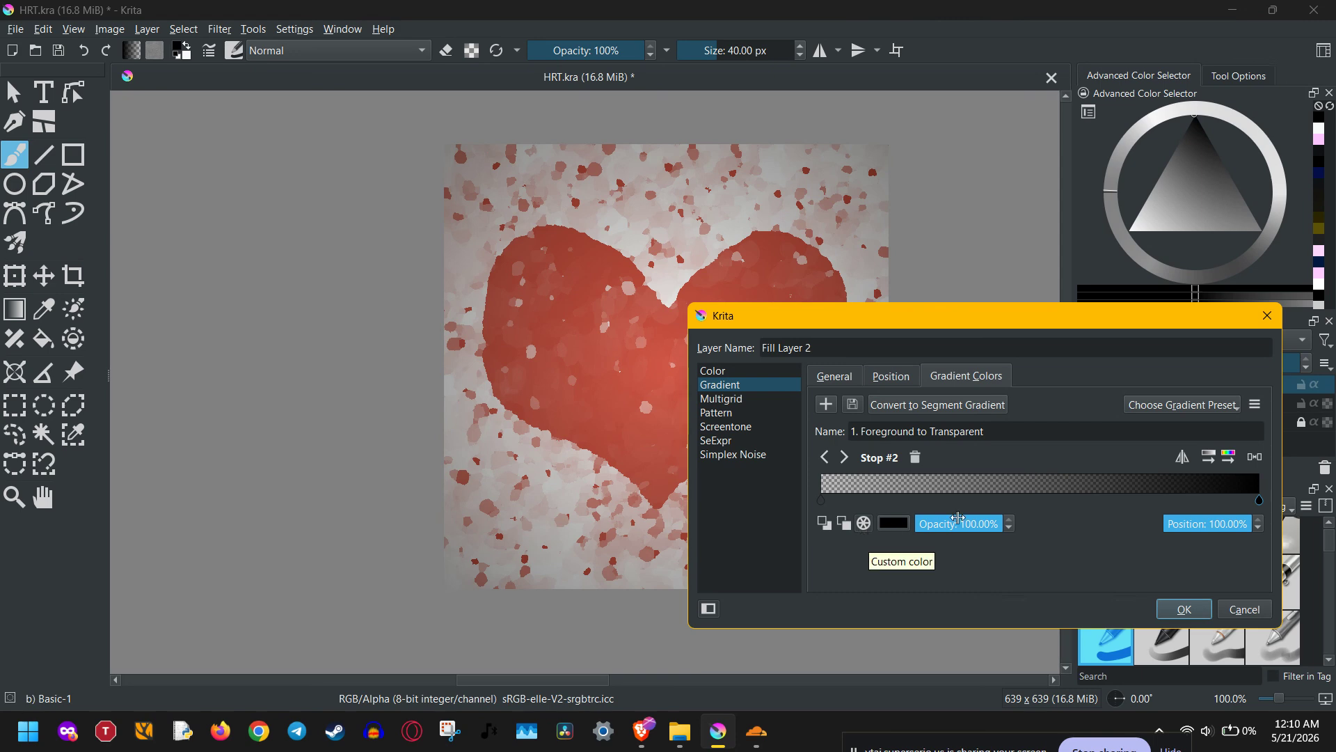
Move the black stop to about 65% and the transparent stop to about 32%, and create the fill layer at 100% opacity.
{"action": "mouse_move", "coordinate": [1261, 500]}
{"action": "left_mouse_down"}
{"action": "mouse_move", "coordinate": [1013, 504]}
{"action": "mouse_move", "coordinate": [1108, 508]}
{"action": "left_mouse_up"}
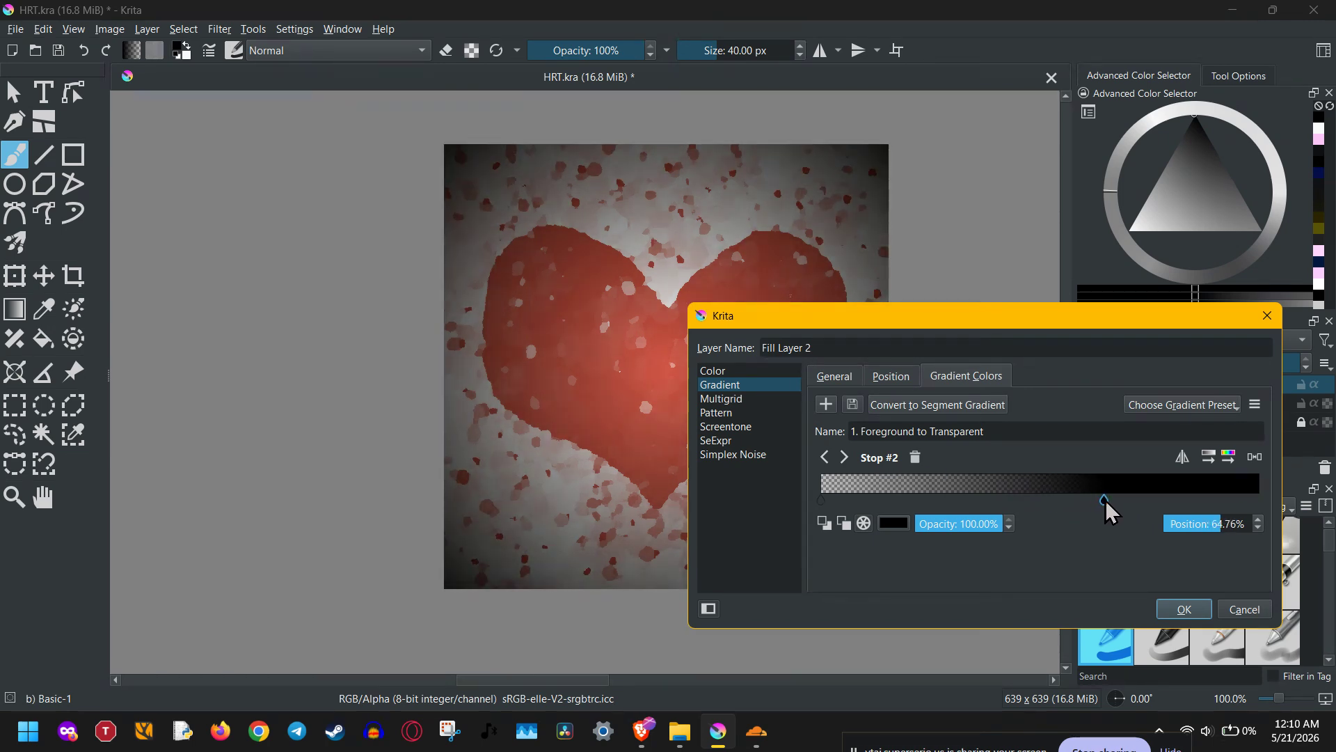
{"action": "left_click", "coordinate": [824, 500]}
{"action": "mouse_move", "coordinate": [927, 513]}
{"action": "left_mouse_down"}
{"action": "mouse_move", "coordinate": [981, 524]}
{"action": "mouse_move", "coordinate": [966, 526]}
{"action": "left_mouse_up"}
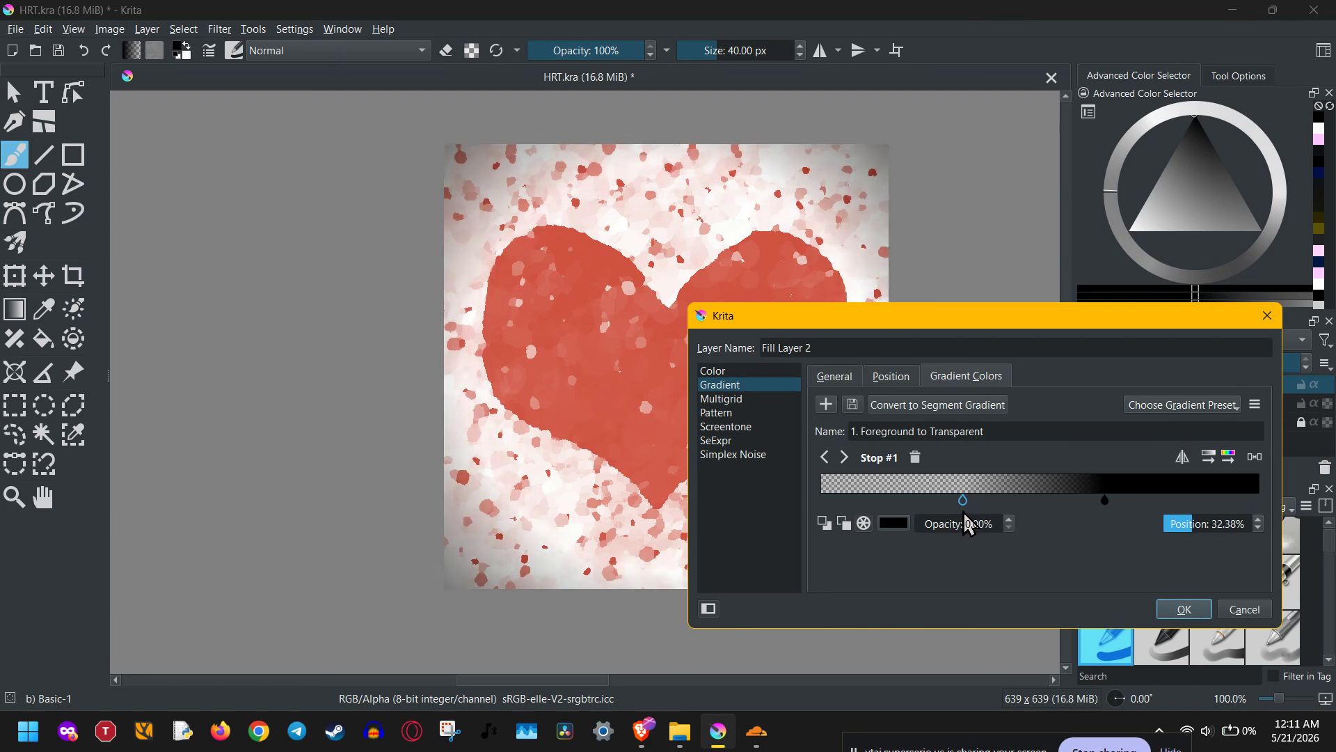
{"action": "left_click", "coordinate": [1185, 609]}
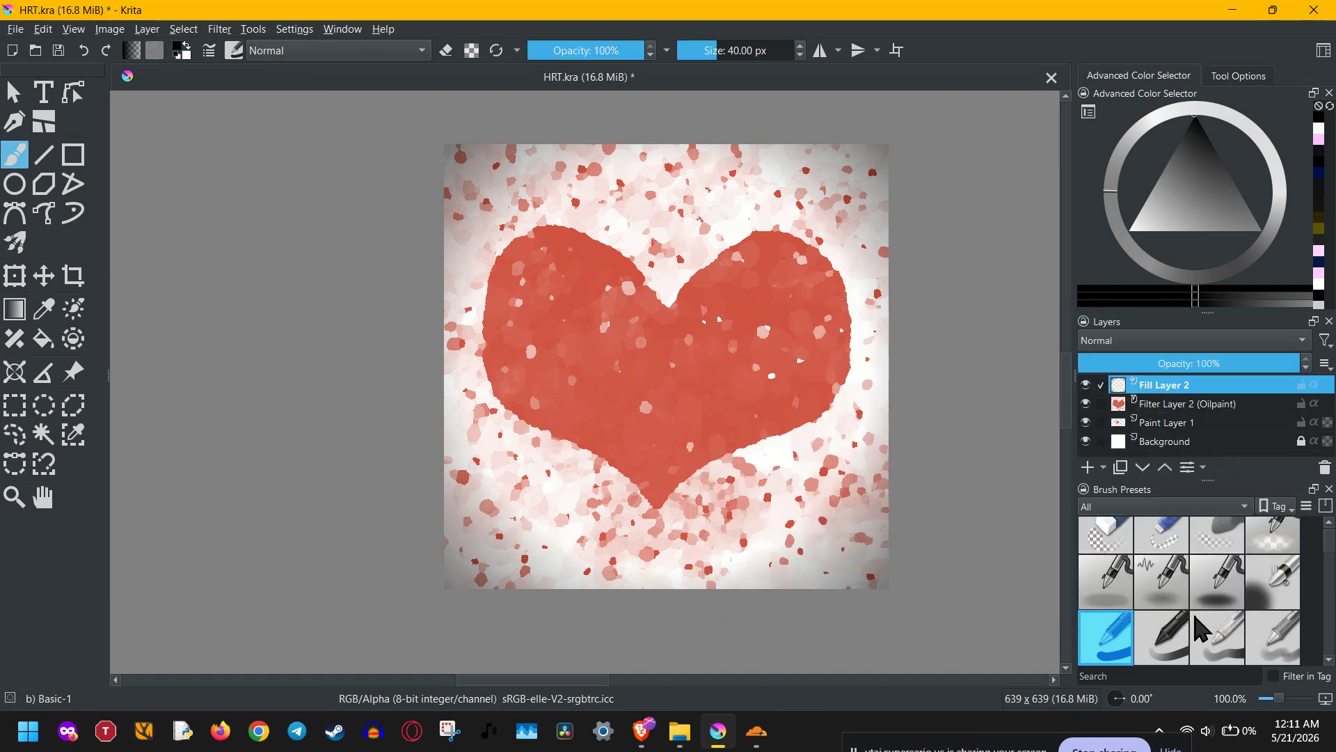
{"action": "mouse_move", "coordinate": [1277, 369]}
{"action": "left_mouse_down"}
{"action": "mouse_move", "coordinate": [1098, 375]}
{"action": "mouse_move", "coordinate": [1301, 372]}
{"action": "left_mouse_up"}
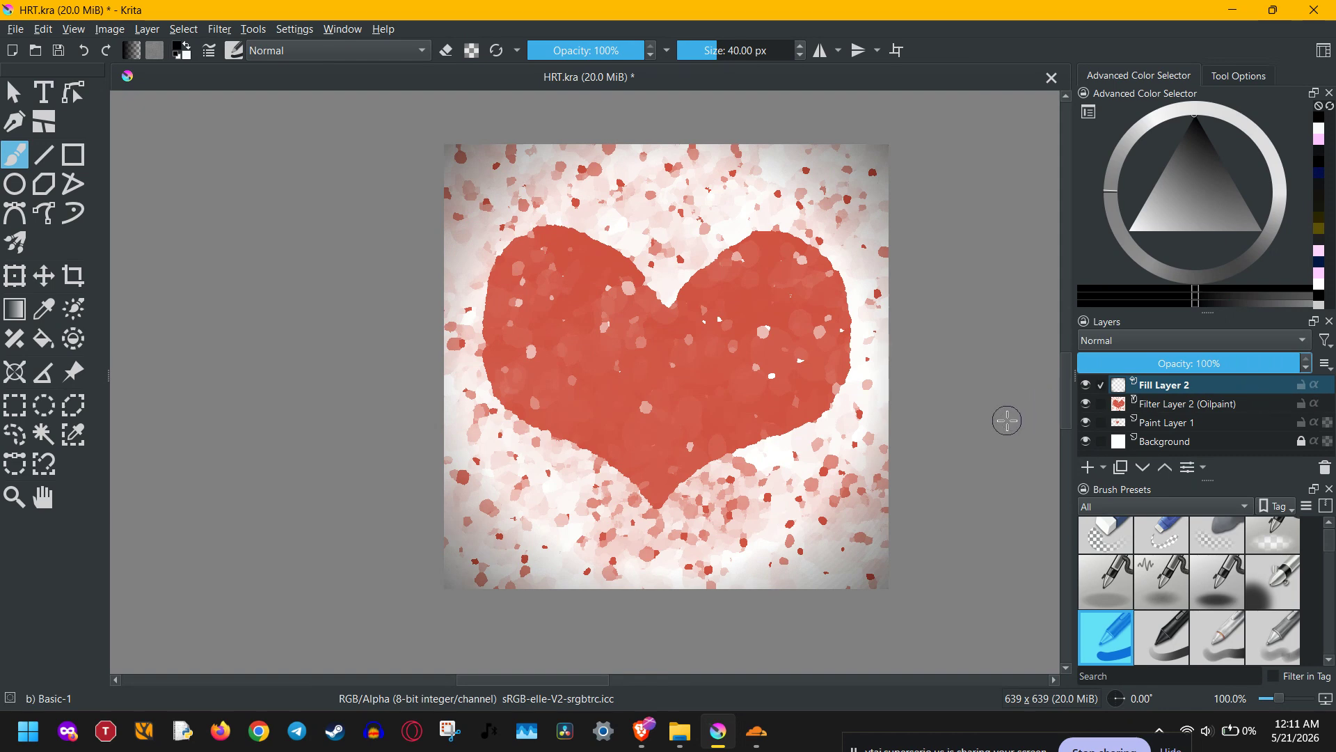